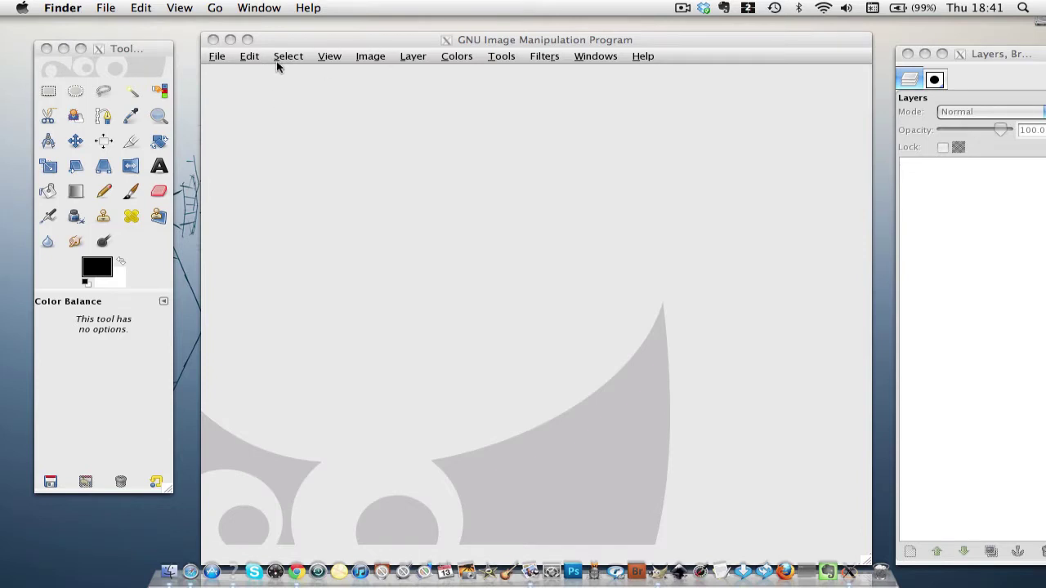
Step: Close the empty GIMP window and reopen GIMP with cropred man.jpg loaded
{"action": "left_click", "coordinate": [213, 39]}
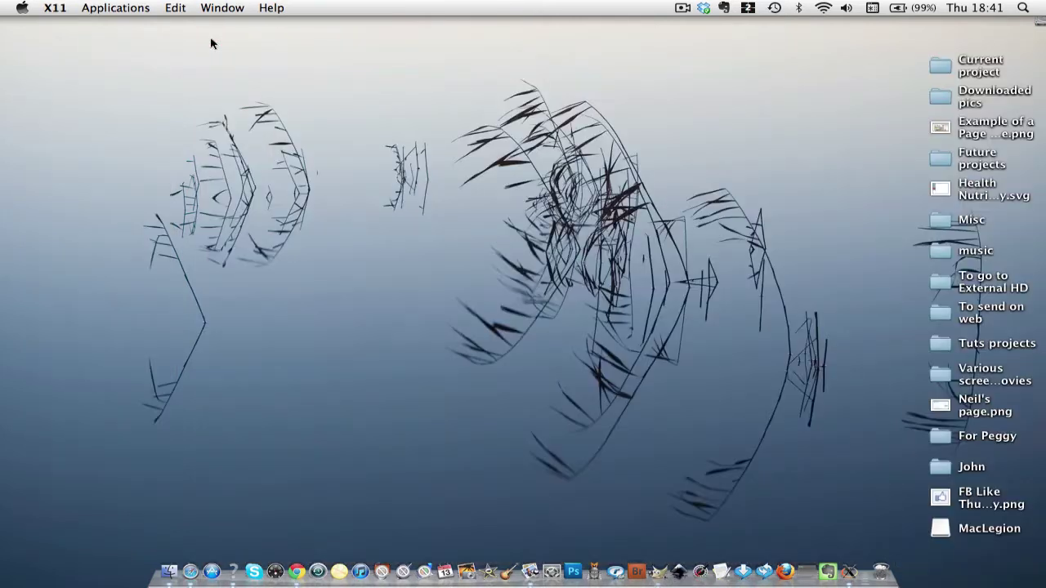
{"action": "left_click", "coordinate": [681, 8]}
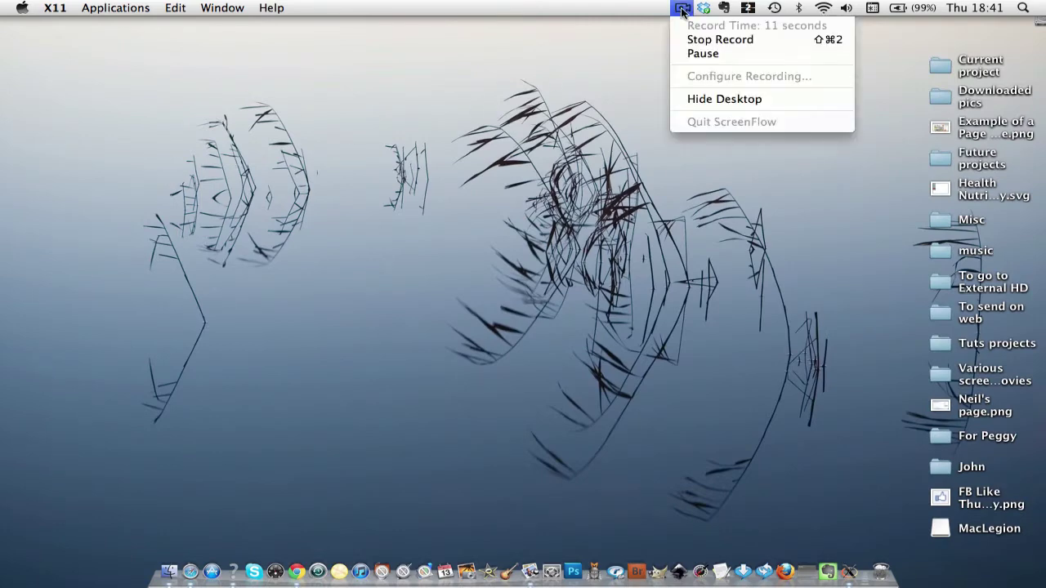
{"action": "left_click", "coordinate": [701, 54]}
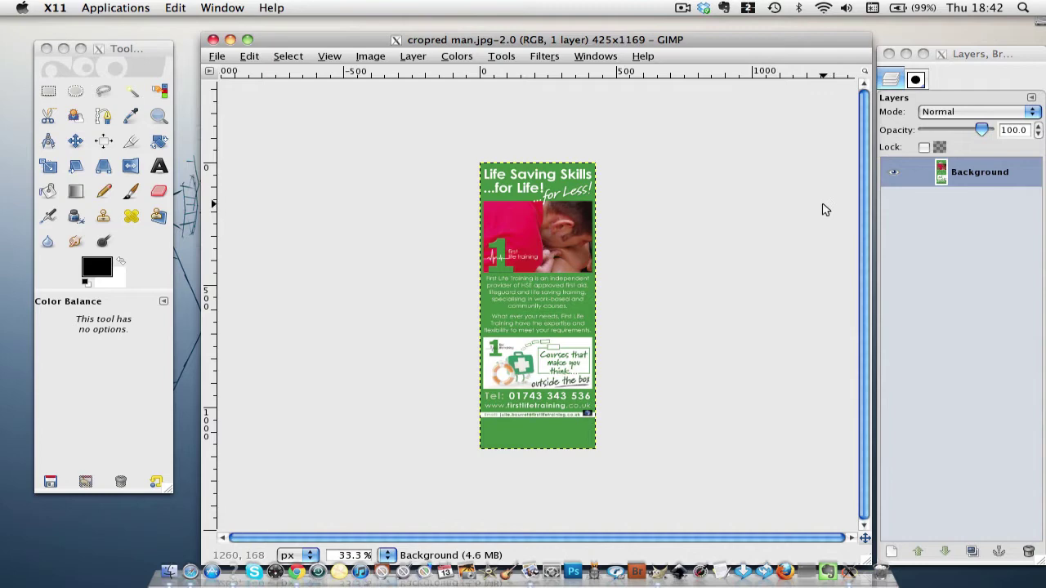
Step: Zoom the flyer to 100 % and scroll up to its Life Saving Skills heading
{"action": "left_click", "coordinate": [389, 556]}
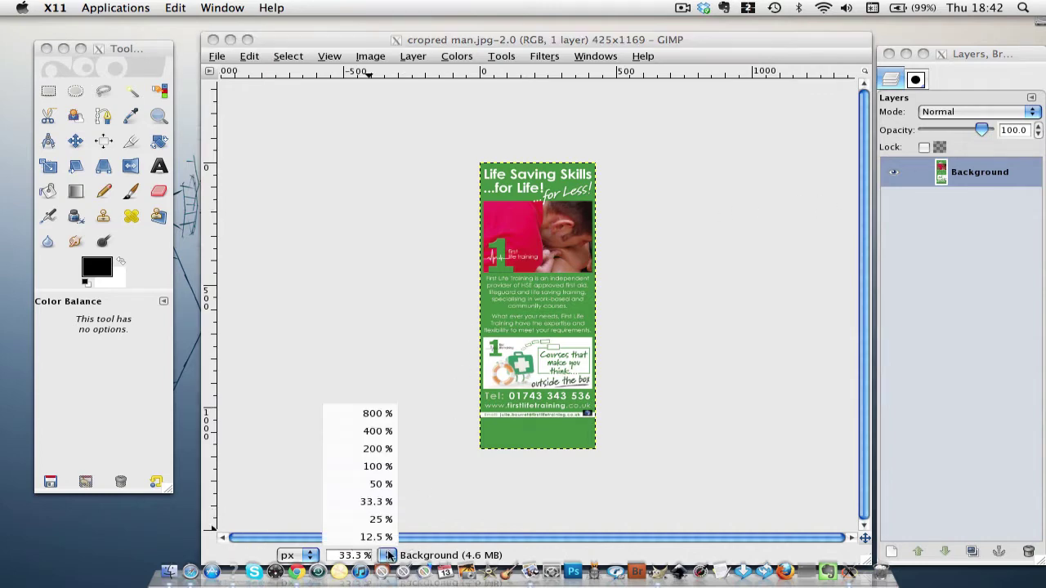
{"action": "left_click", "coordinate": [378, 467]}
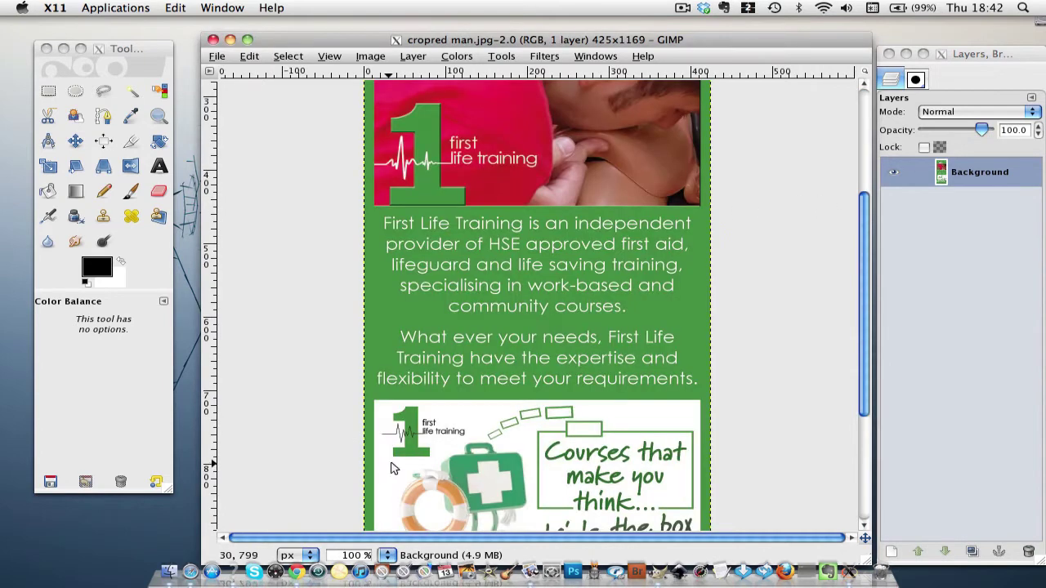
{"action": "left_click_drag", "start_coordinate": [868, 243], "coordinate": [859, 135]}
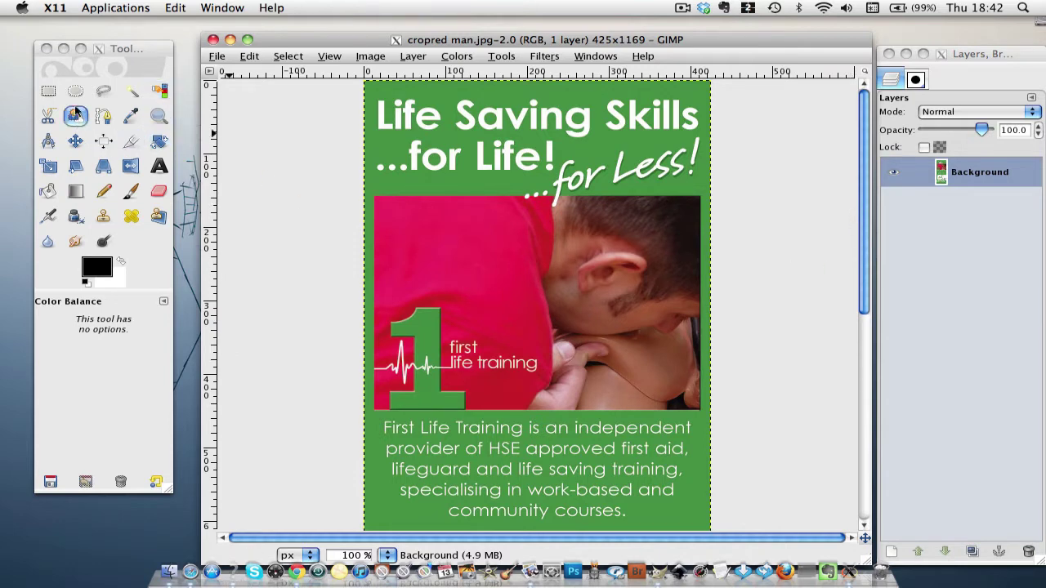
Step: Crop the flyer to a 425×446 area holding only the heading and photo
{"action": "left_click", "coordinate": [130, 143]}
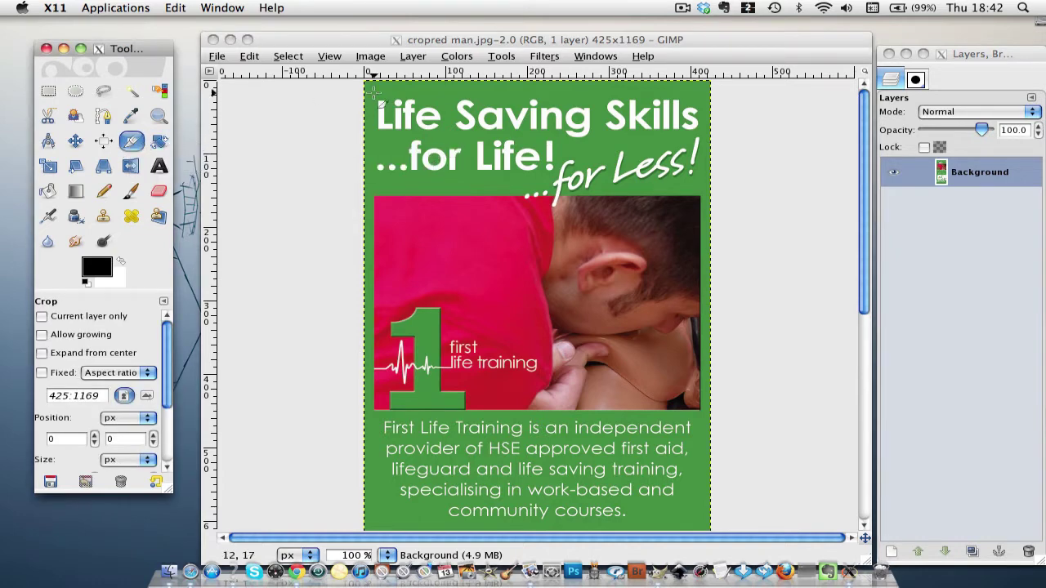
{"action": "left_click", "coordinate": [366, 82]}
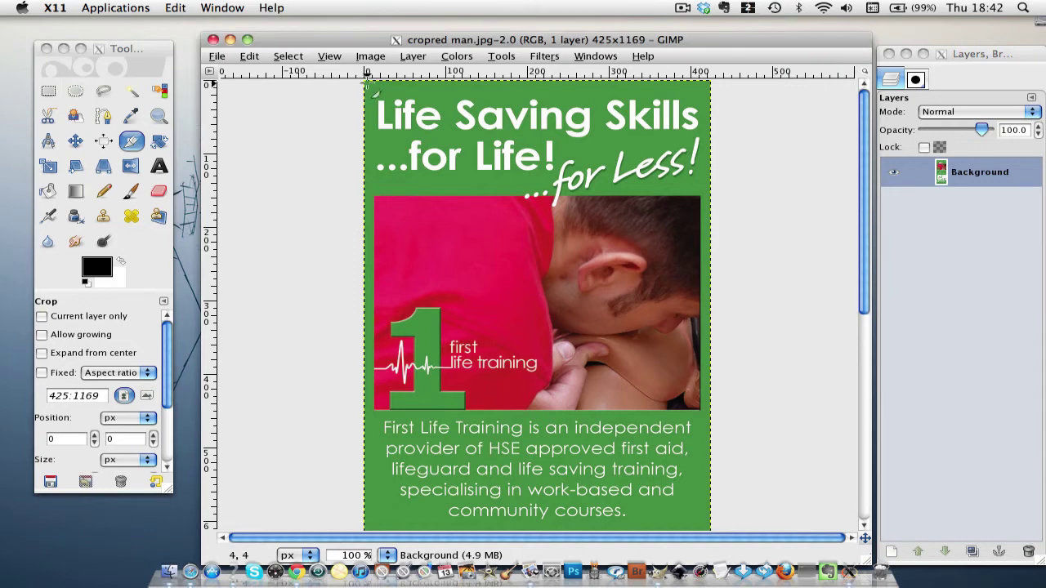
{"action": "left_click_drag", "start_coordinate": [370, 88], "coordinate": [363, 200]}
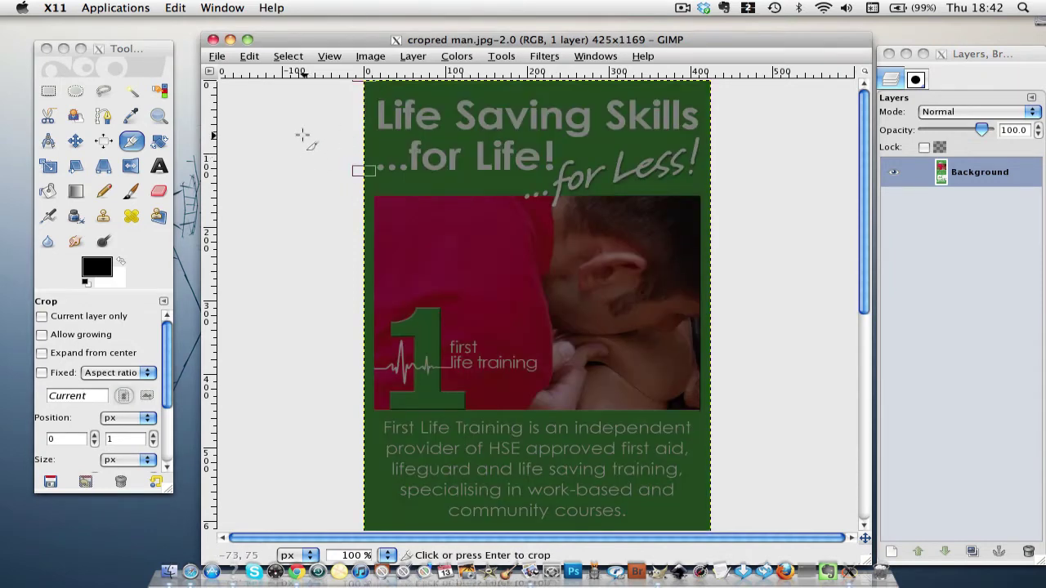
{"action": "left_click", "coordinate": [248, 58]}
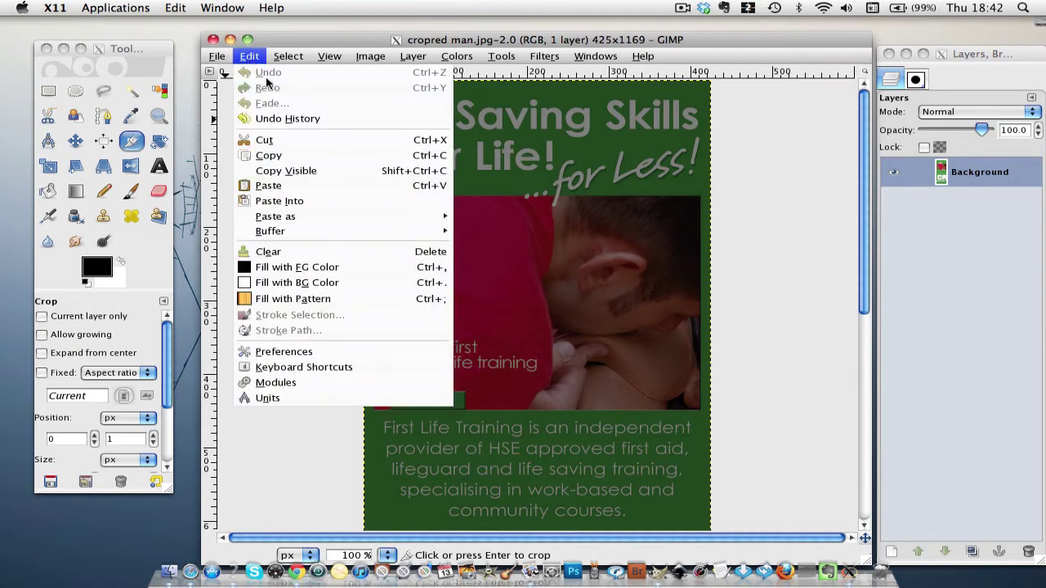
{"action": "left_click", "coordinate": [319, 432]}
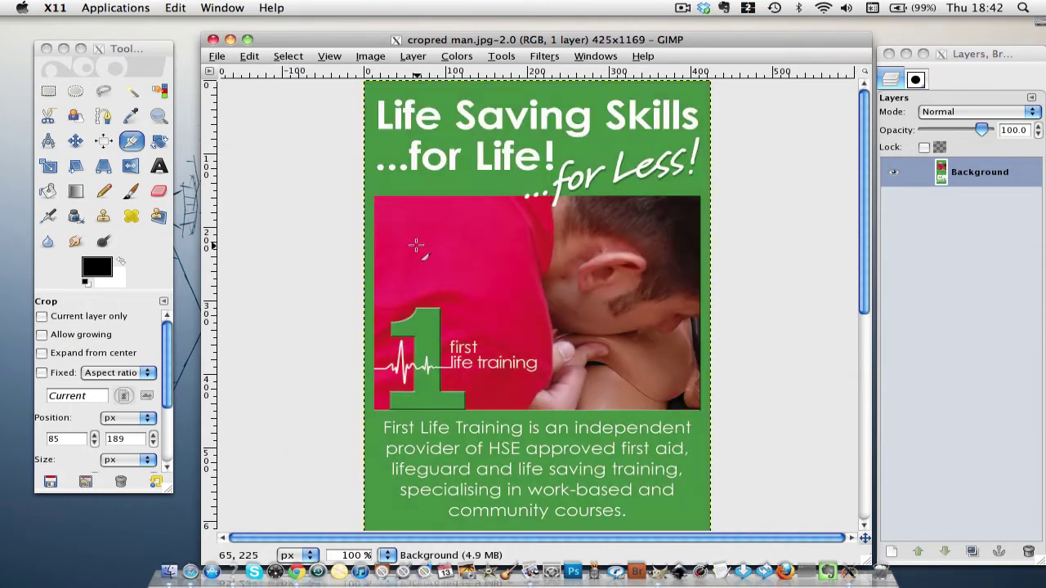
{"action": "left_click", "coordinate": [432, 219]}
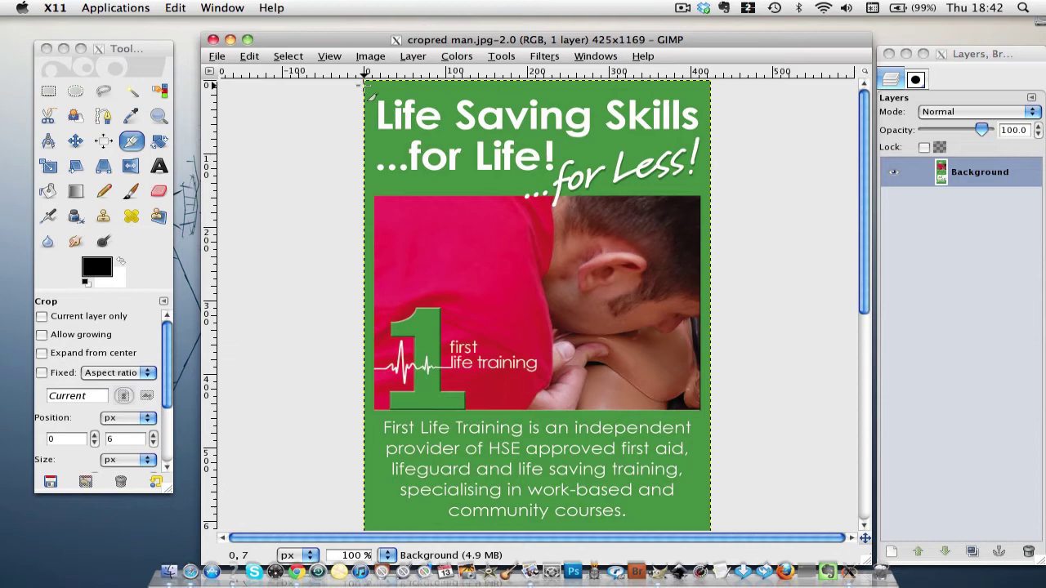
{"action": "left_click_drag", "start_coordinate": [365, 83], "coordinate": [717, 406]}
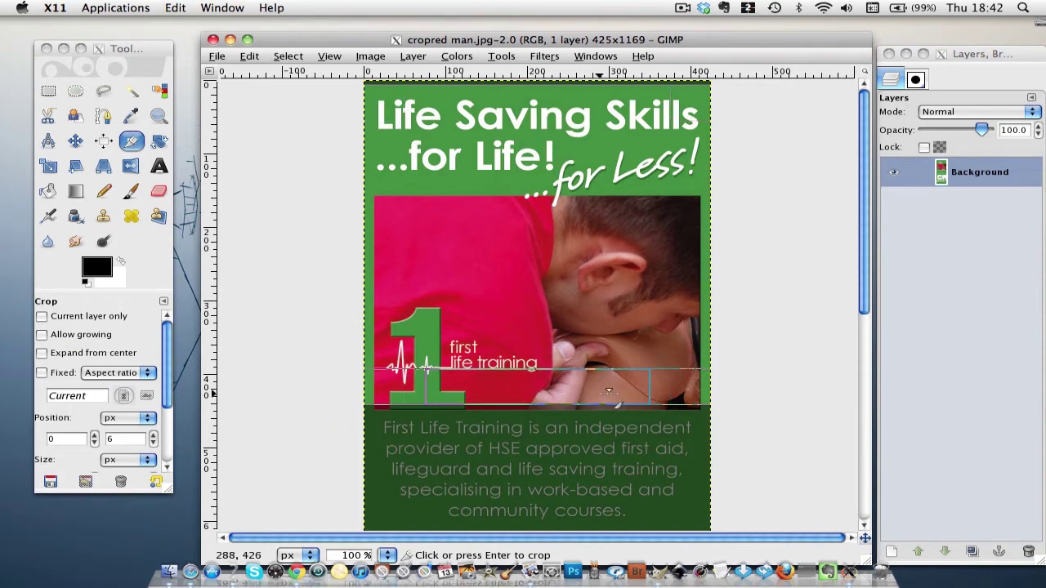
{"action": "left_click_drag", "start_coordinate": [619, 383], "coordinate": [621, 389]}
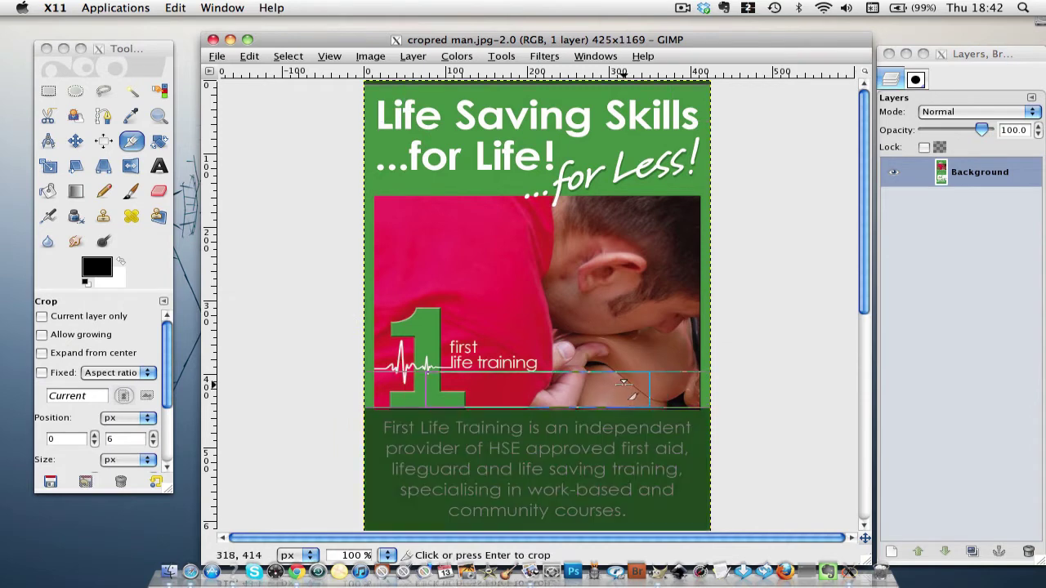
{"action": "left_click_drag", "start_coordinate": [511, 98], "coordinate": [512, 93]}
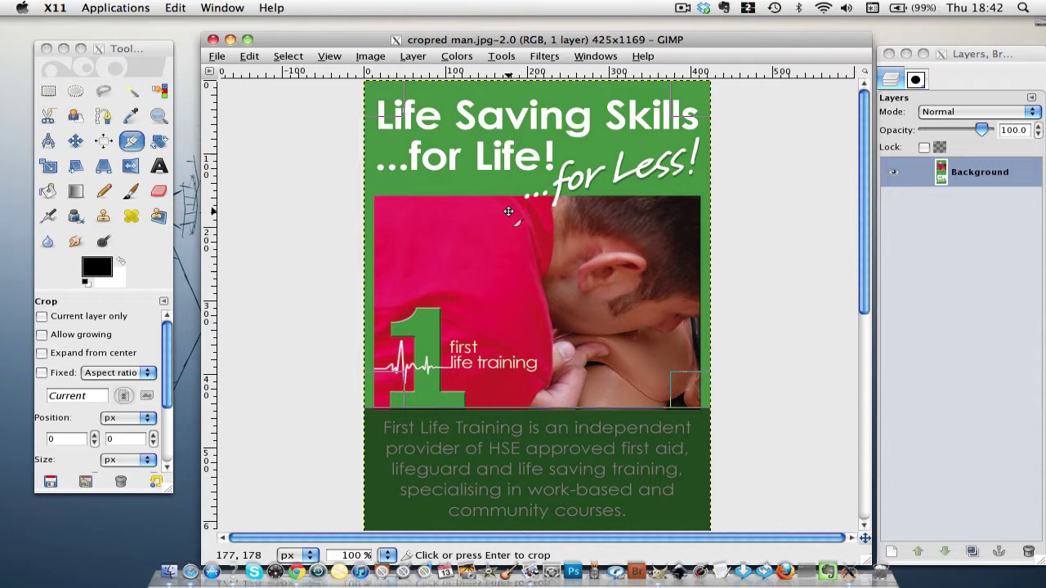
{"action": "left_click", "coordinate": [509, 212]}
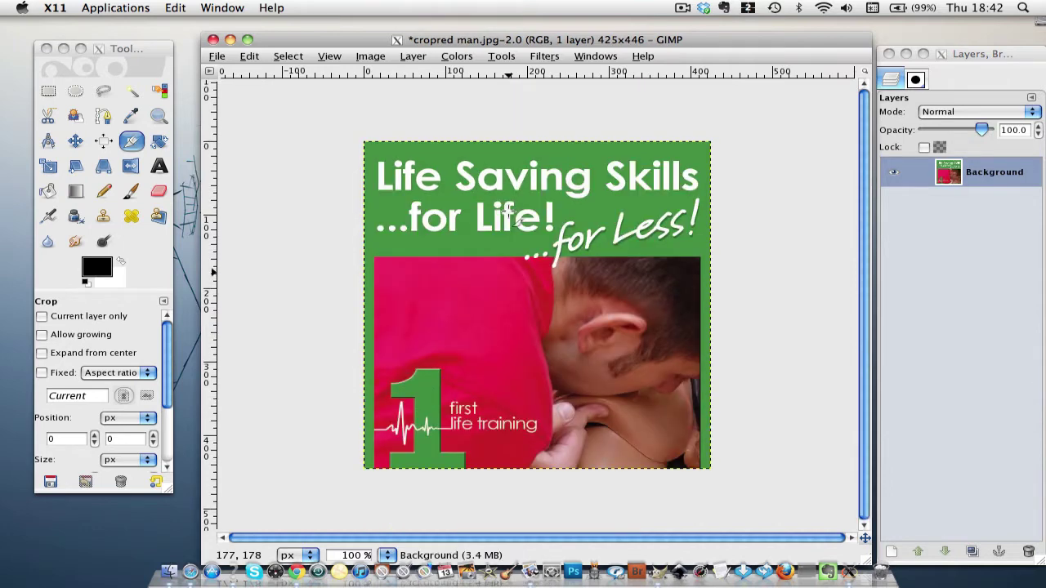
Step: Save the cropped picture as Julie 1.png and close it
{"action": "left_click", "coordinate": [215, 56]}
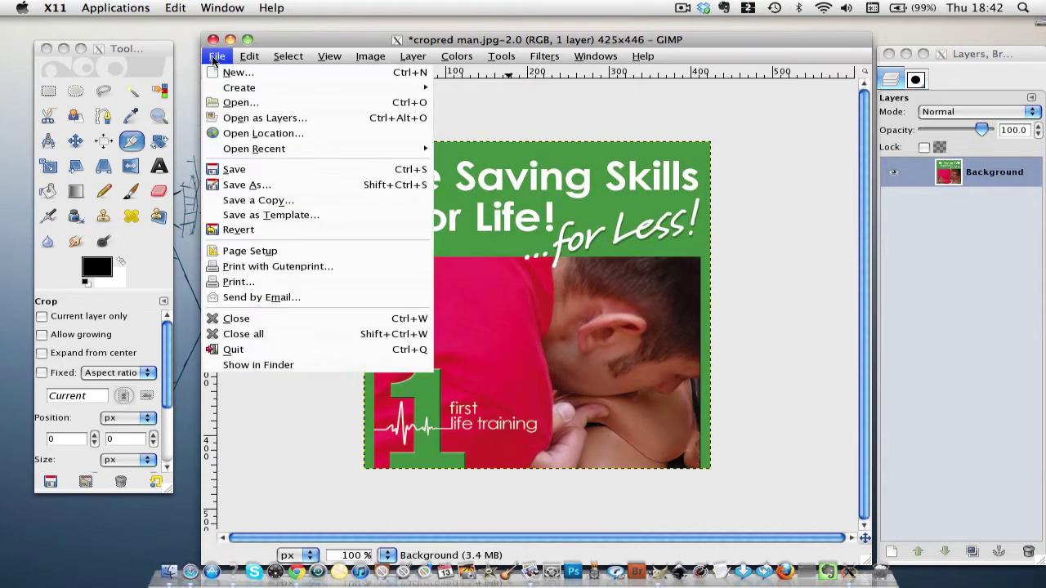
{"action": "left_click", "coordinate": [235, 184]}
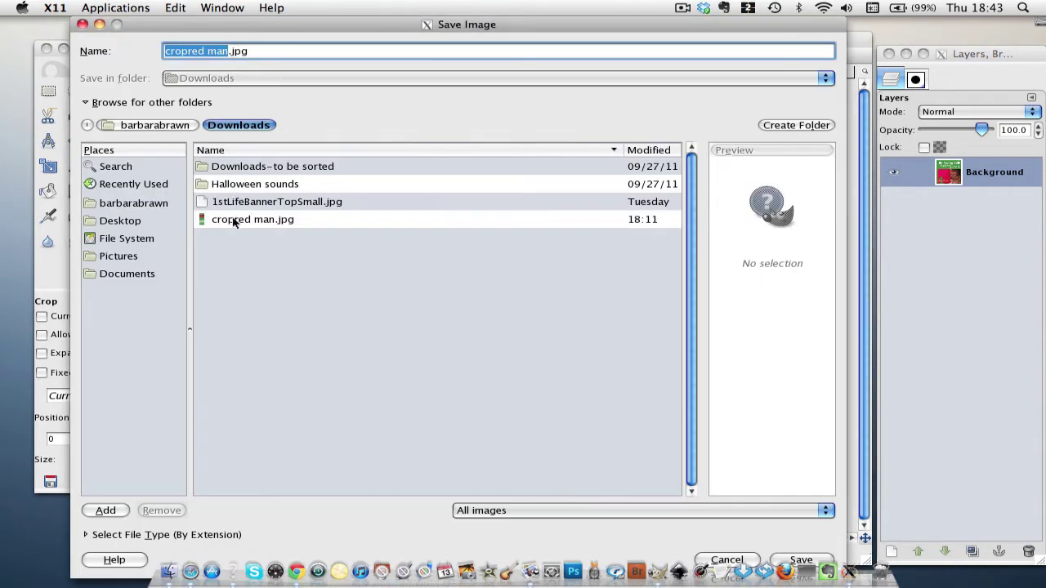
{"action": "key", "text": "Escape"}
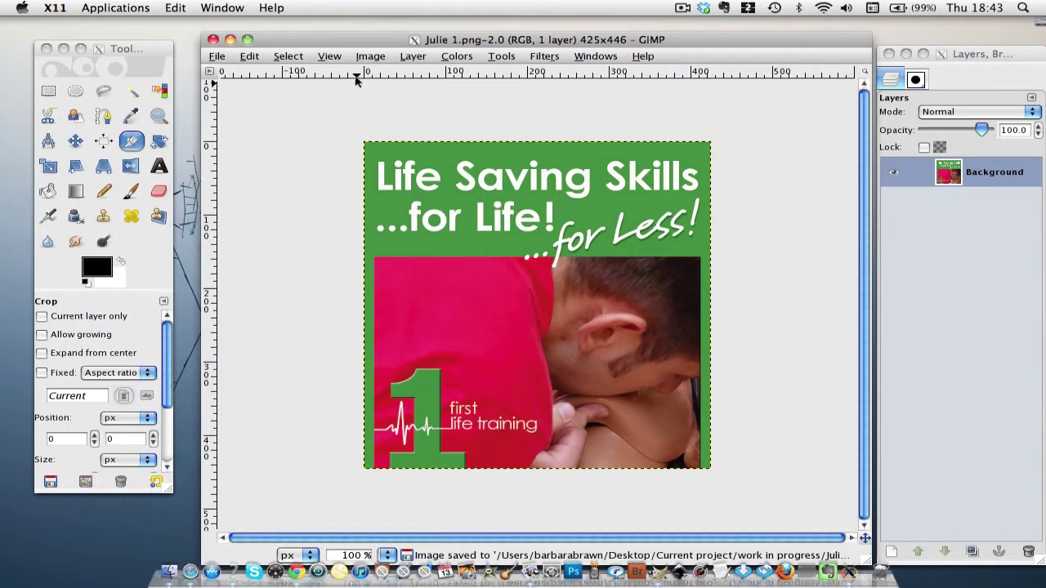
{"action": "left_click", "coordinate": [216, 57]}
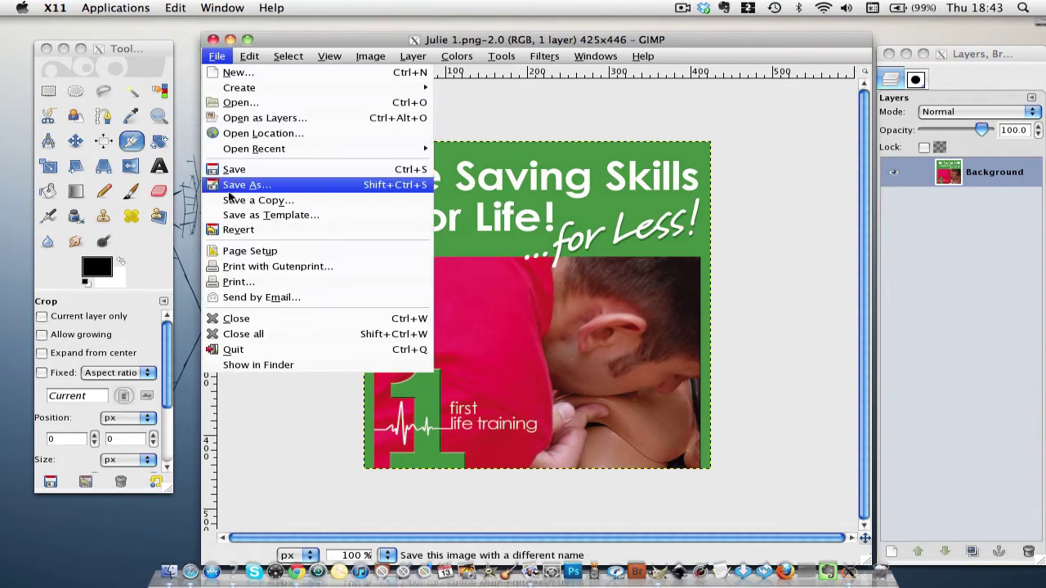
{"action": "left_click", "coordinate": [251, 317]}
Step: Reopen the full cropred man.jpg flyer, assigning it the sRGB colour profile
{"action": "left_click", "coordinate": [216, 56]}
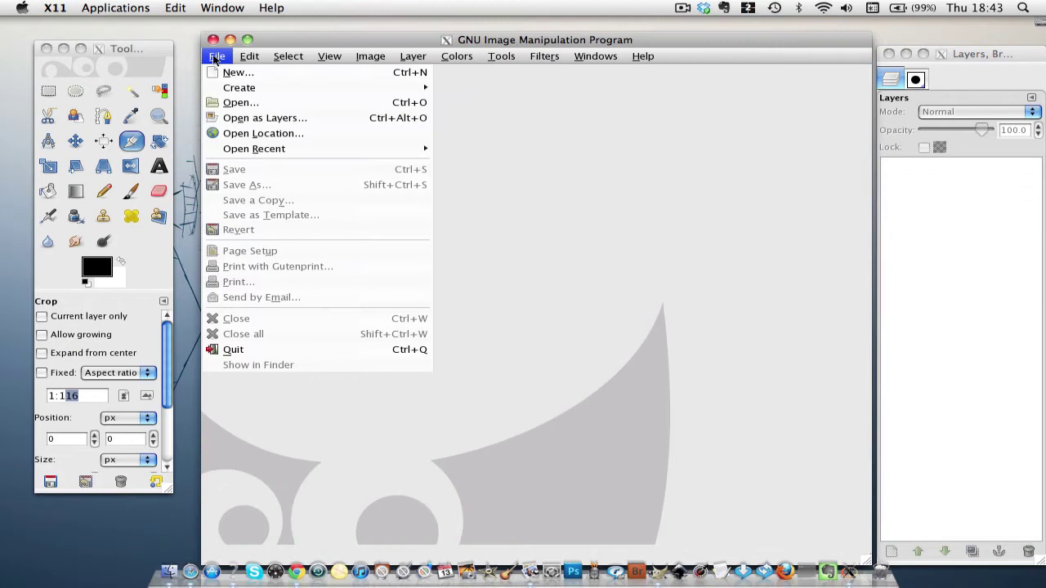
{"action": "left_click", "coordinate": [227, 103]}
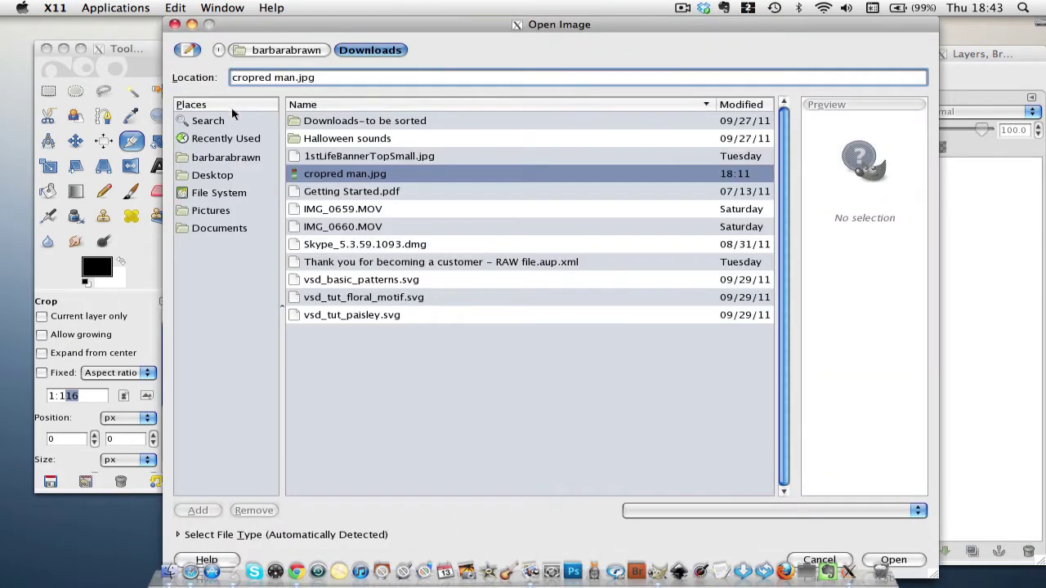
{"action": "left_click", "coordinate": [893, 560]}
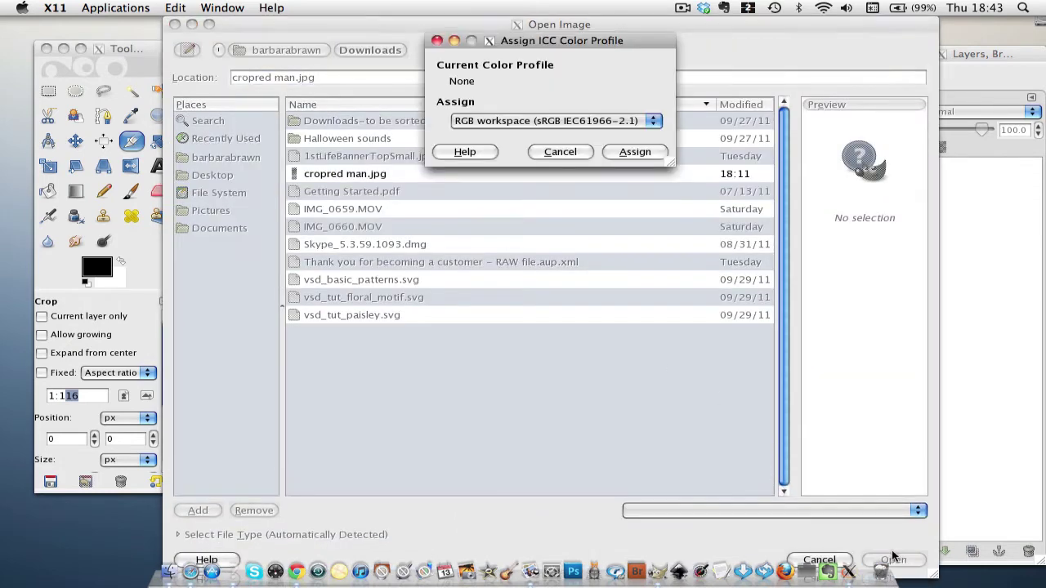
{"action": "left_click", "coordinate": [635, 152]}
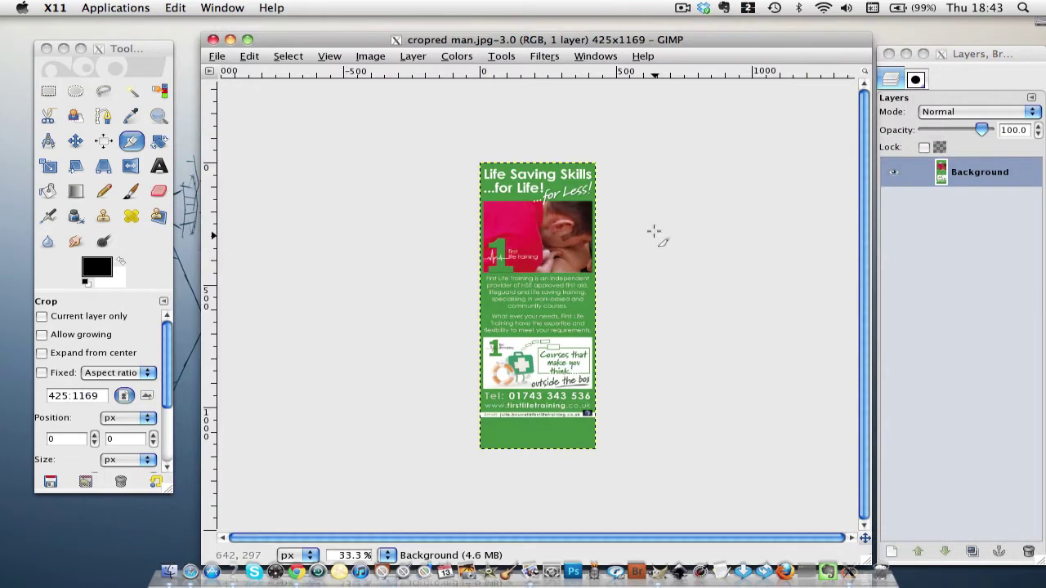
{"action": "left_click", "coordinate": [388, 555]}
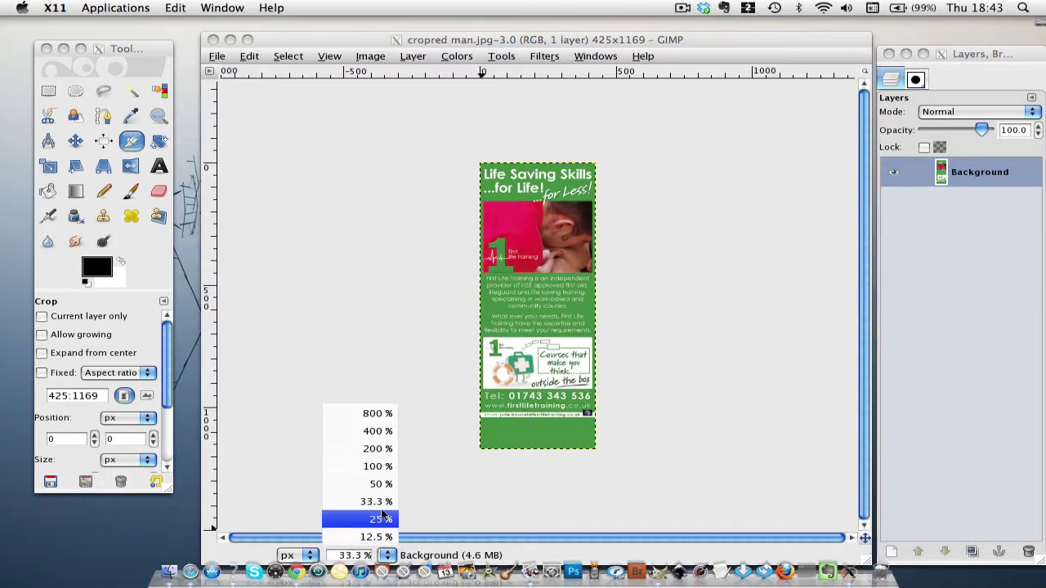
Step: At 100 % zoom, crop the flyer to the 424×264 green First Life Training text panel
{"action": "left_click", "coordinate": [378, 466]}
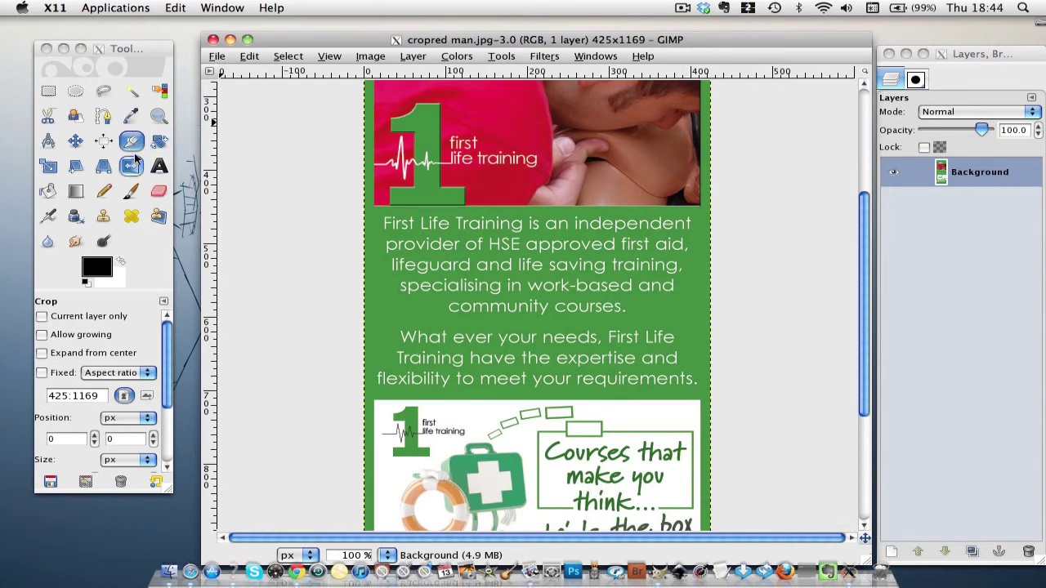
{"action": "left_click_drag", "start_coordinate": [365, 183], "coordinate": [713, 414]}
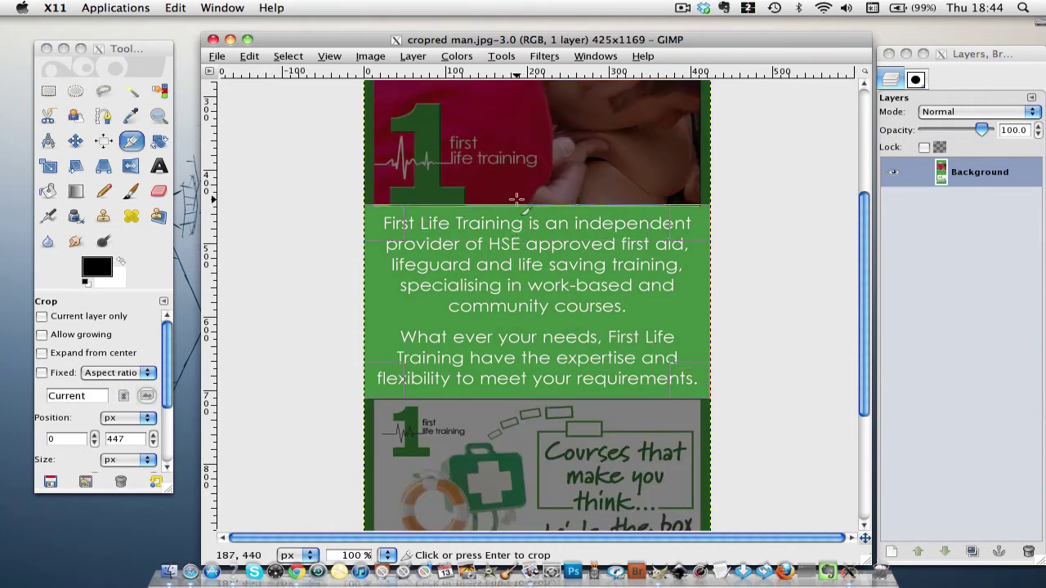
{"action": "key", "text": "Return"}
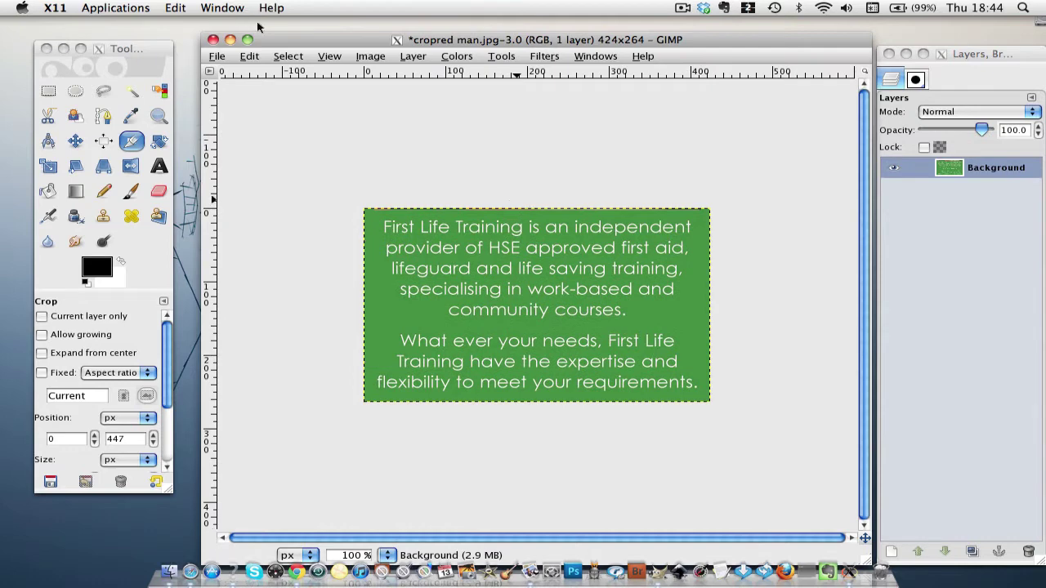
Step: Save the cropped text panel under the new name Julie 2.png
{"action": "left_click", "coordinate": [216, 57]}
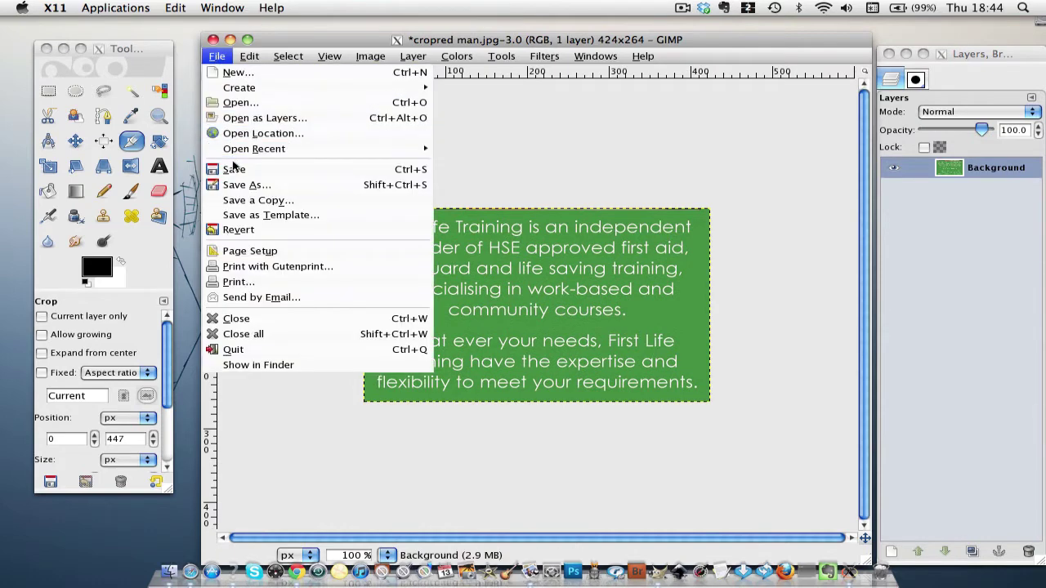
{"action": "left_click", "coordinate": [235, 187]}
{"action": "key", "text": "BackSpace"}
{"action": "type", "text": "Ju.jpg"}
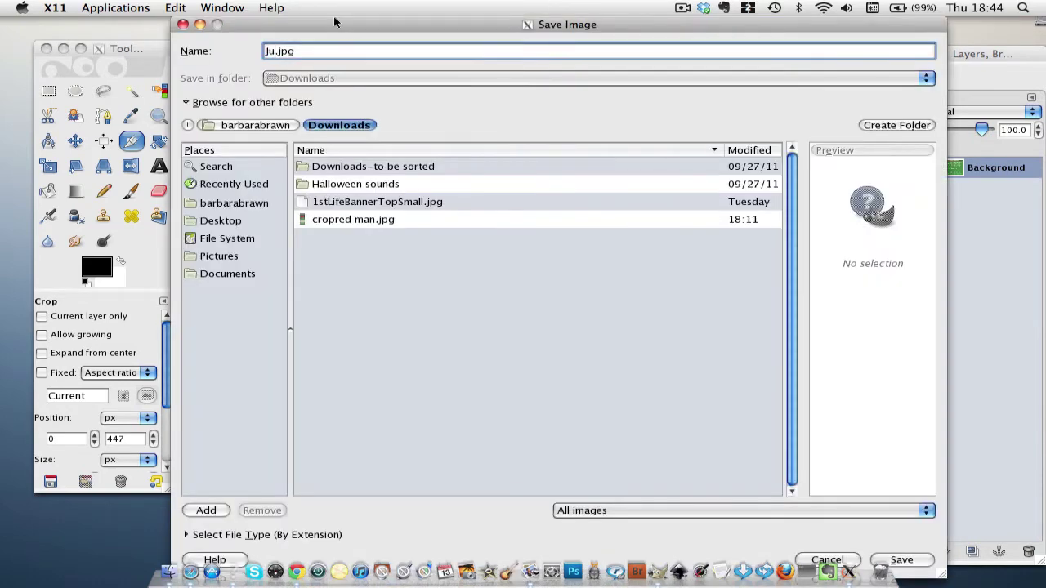
{"action": "type", "text": "li"}
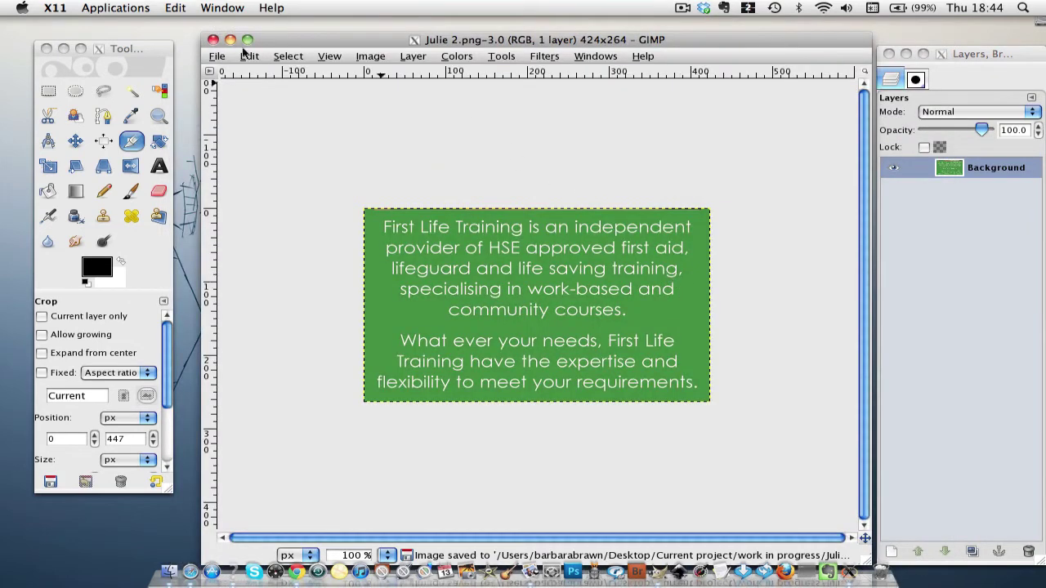
Step: Return to the full cropred man.jpg flyer at actual size and scroll down
{"action": "left_click", "coordinate": [218, 56]}
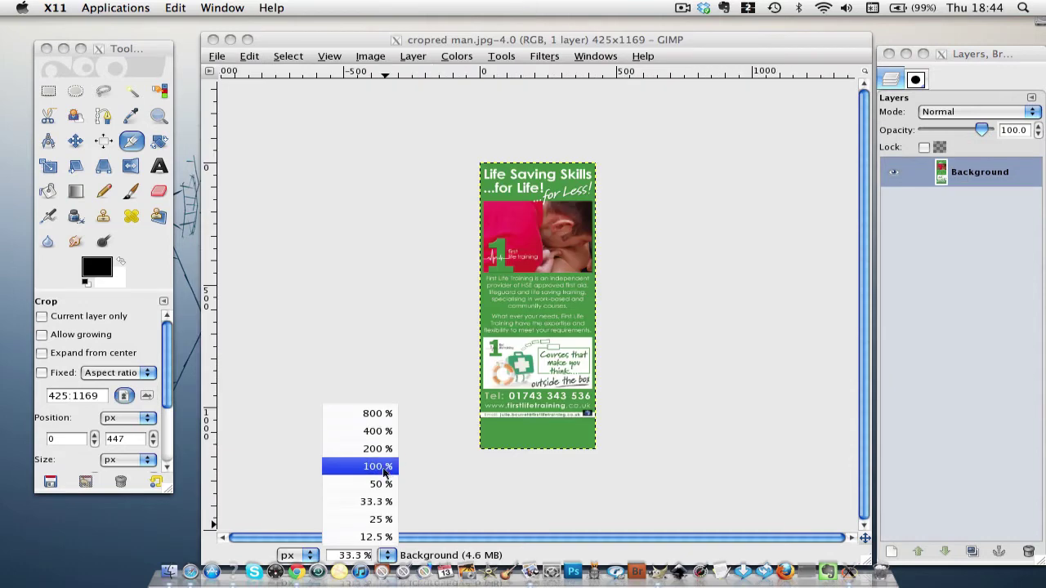
{"action": "left_click", "coordinate": [362, 465]}
{"action": "scroll", "coordinate": [850, 335], "scroll_direction": "down", "scroll_amount": 4}
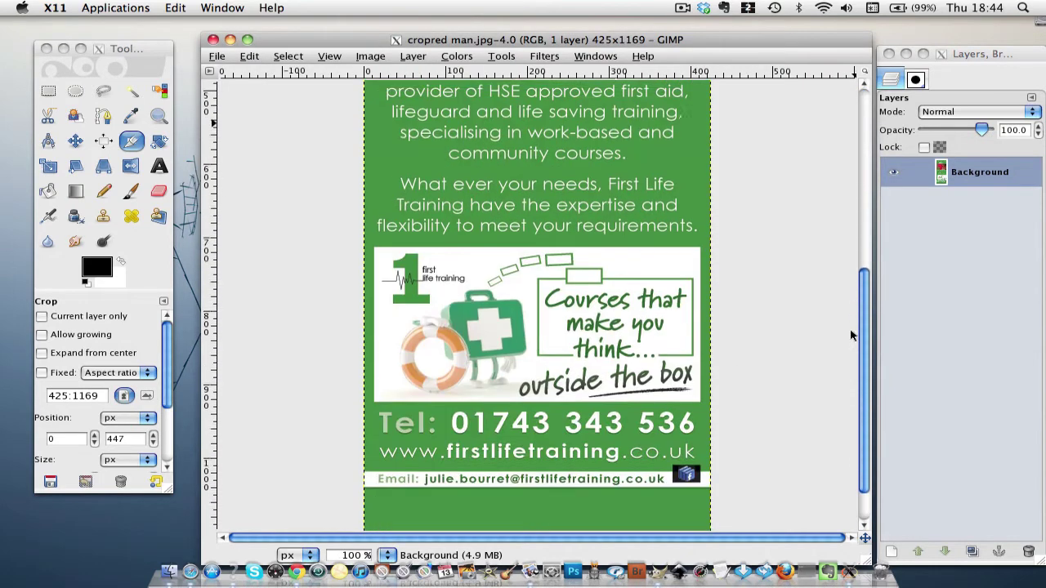
{"action": "scroll", "coordinate": [850, 335], "scroll_direction": "down", "scroll_amount": 1}
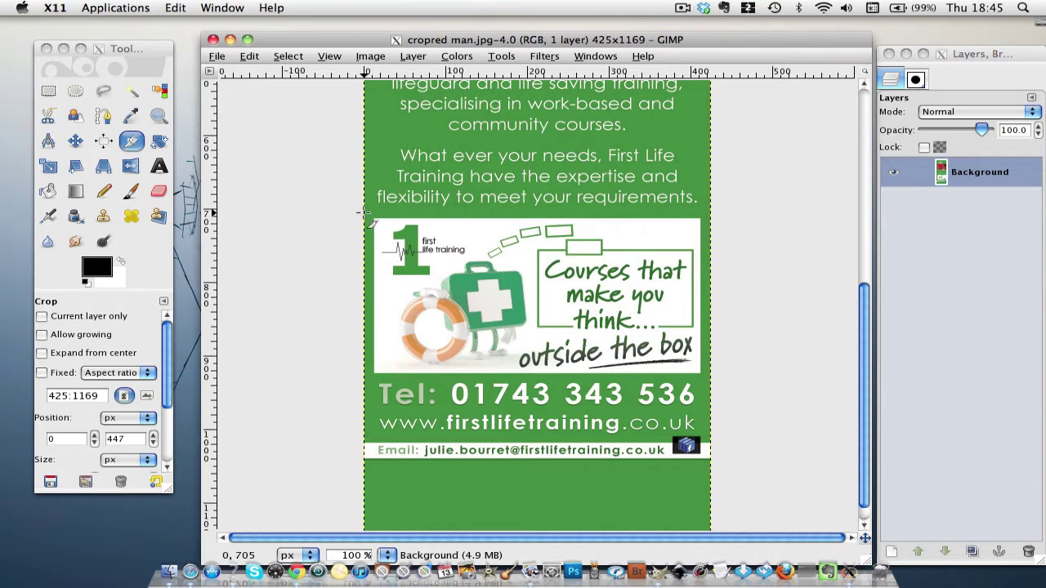
Step: Crop the flyer to the 425×331 bottom advert with phone number and website
{"action": "left_click_drag", "start_coordinate": [364, 213], "coordinate": [712, 465]}
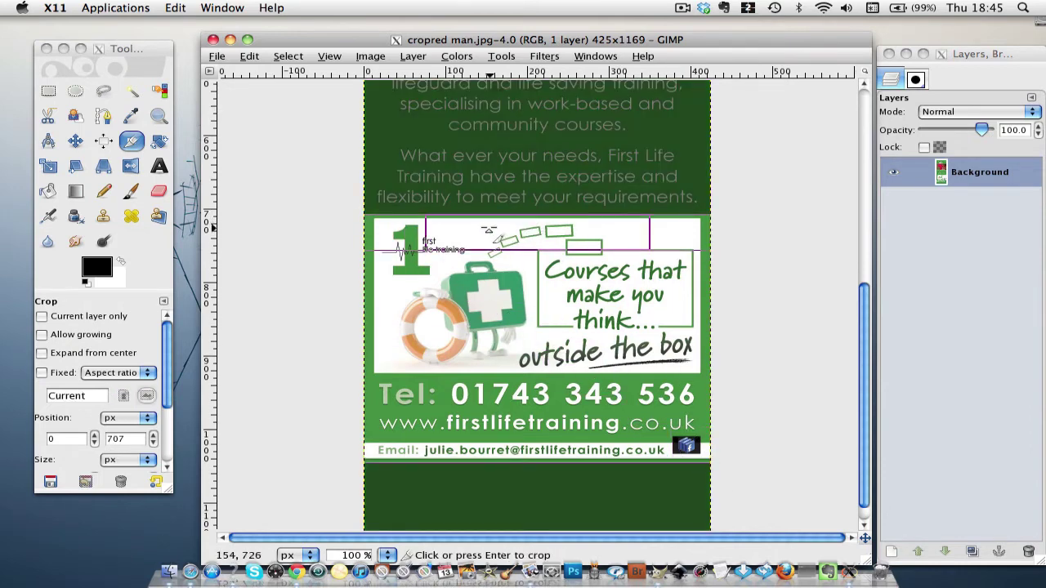
{"action": "left_click_drag", "start_coordinate": [489, 230], "coordinate": [487, 235]}
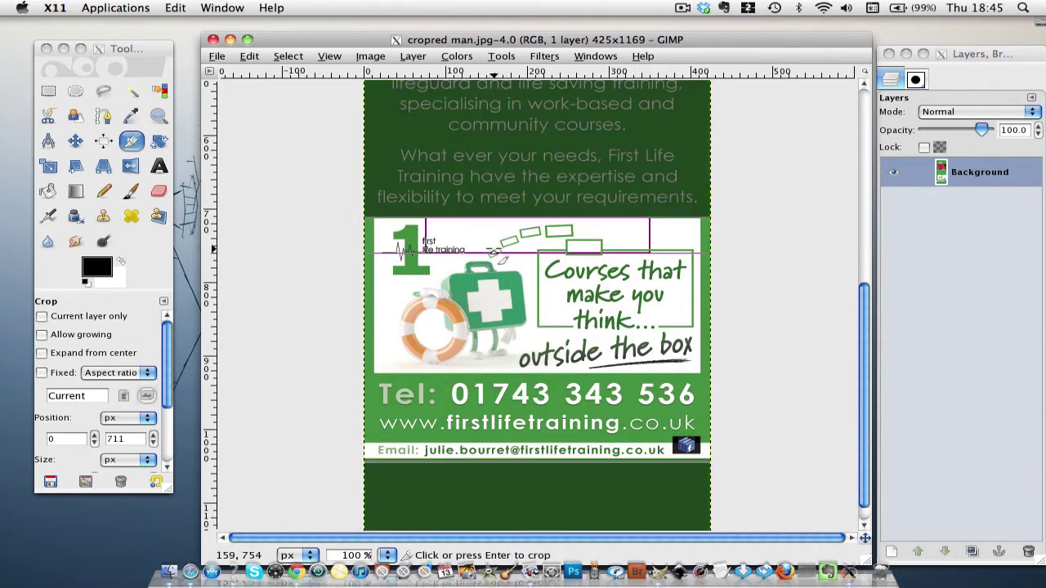
{"action": "mouse_move", "coordinate": [509, 447]}
{"action": "left_mouse_down"}
{"action": "mouse_move", "coordinate": [509, 435]}
{"action": "mouse_move", "coordinate": [506, 451]}
{"action": "left_mouse_up"}
{"action": "left_click", "coordinate": [528, 422]}
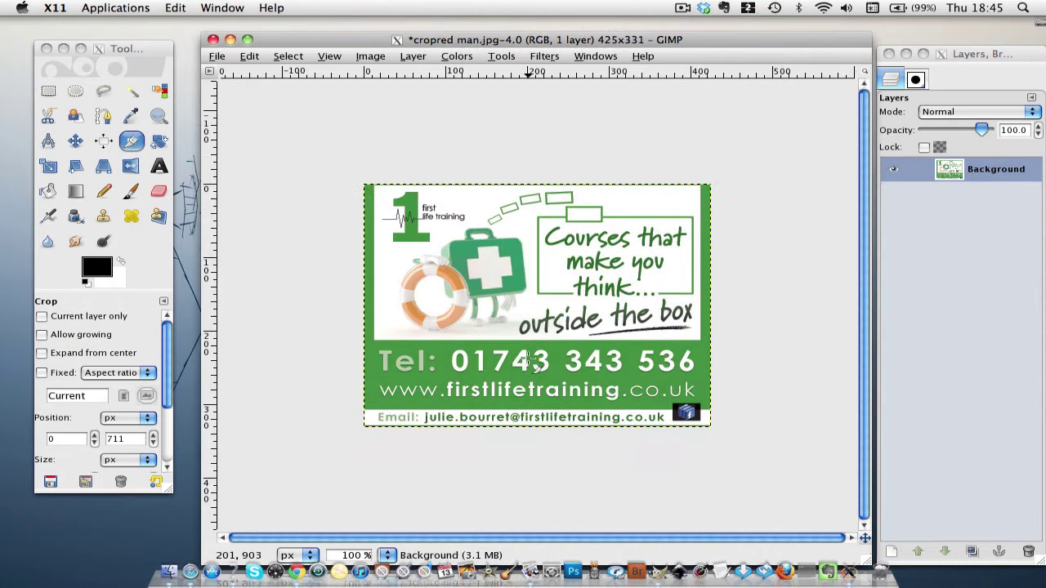
Step: Save the cropped advert as Julie 3.png, then move to a new Inkscape document
{"action": "left_click", "coordinate": [216, 56]}
{"action": "left_click", "coordinate": [257, 201]}
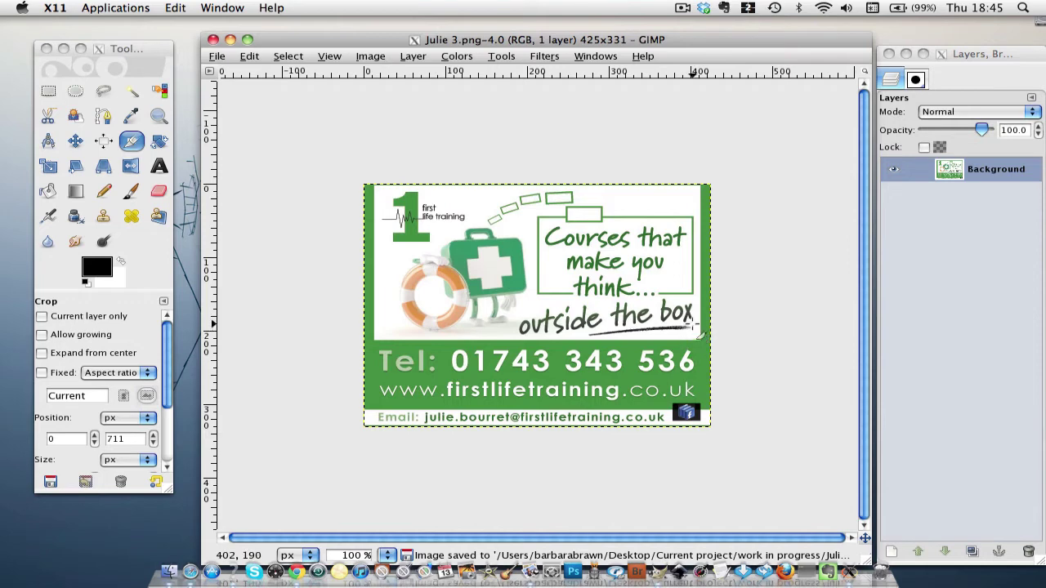
{"action": "left_click", "coordinate": [217, 56]}
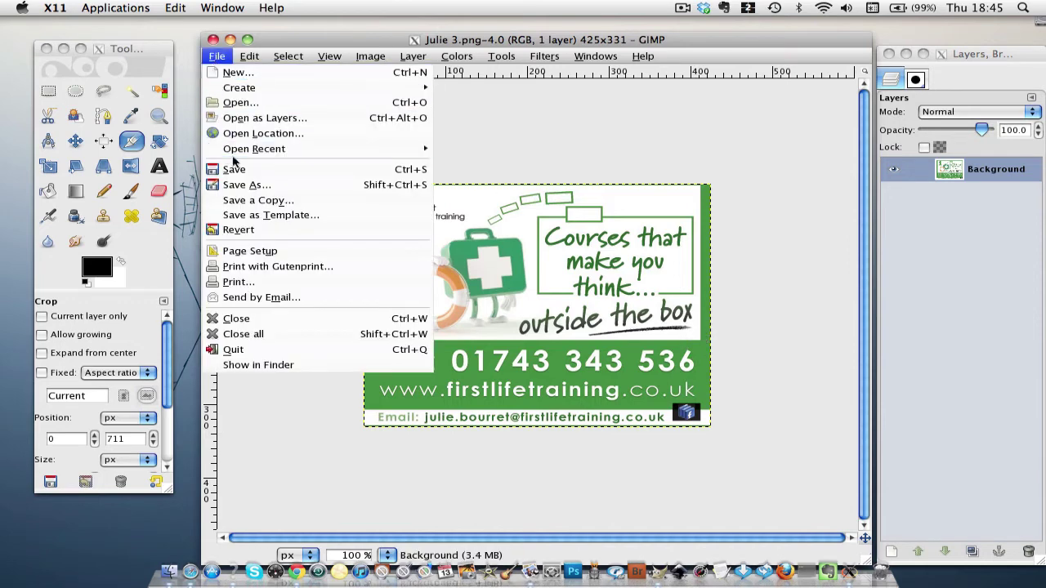
{"action": "left_click", "coordinate": [680, 10]}
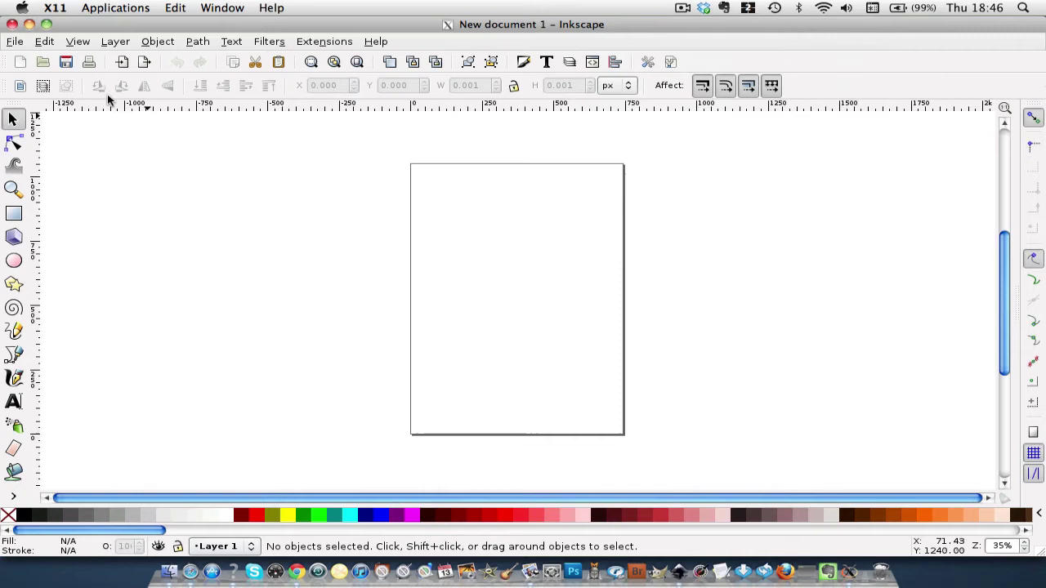
Step: Uncheck Show page border in the new document's Document Properties
{"action": "left_click", "coordinate": [15, 41]}
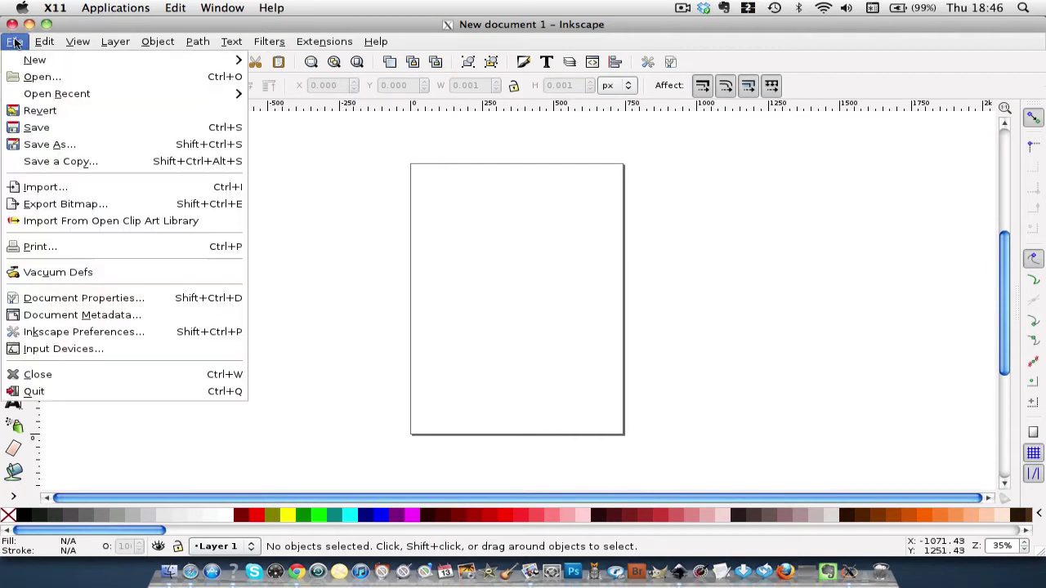
{"action": "left_click", "coordinate": [50, 298]}
{"action": "left_click", "coordinate": [29, 361]}
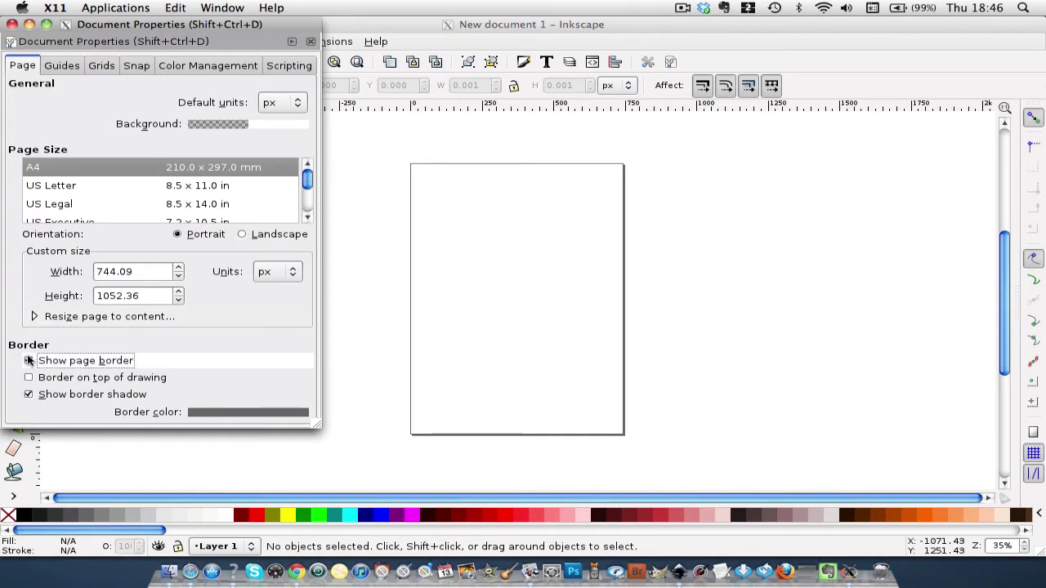
{"action": "left_click", "coordinate": [12, 24]}
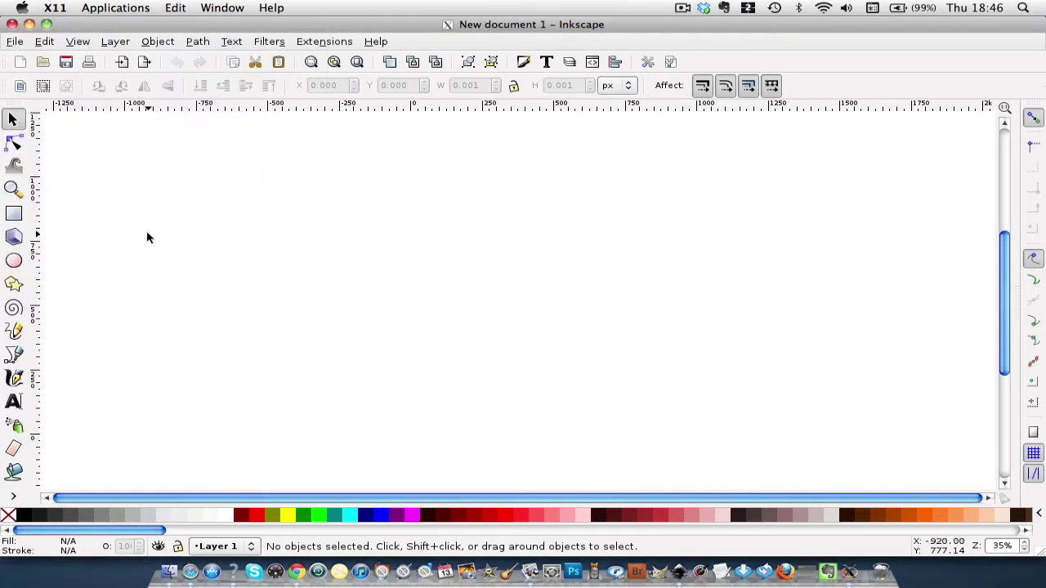
{"action": "left_click", "coordinate": [14, 214]}
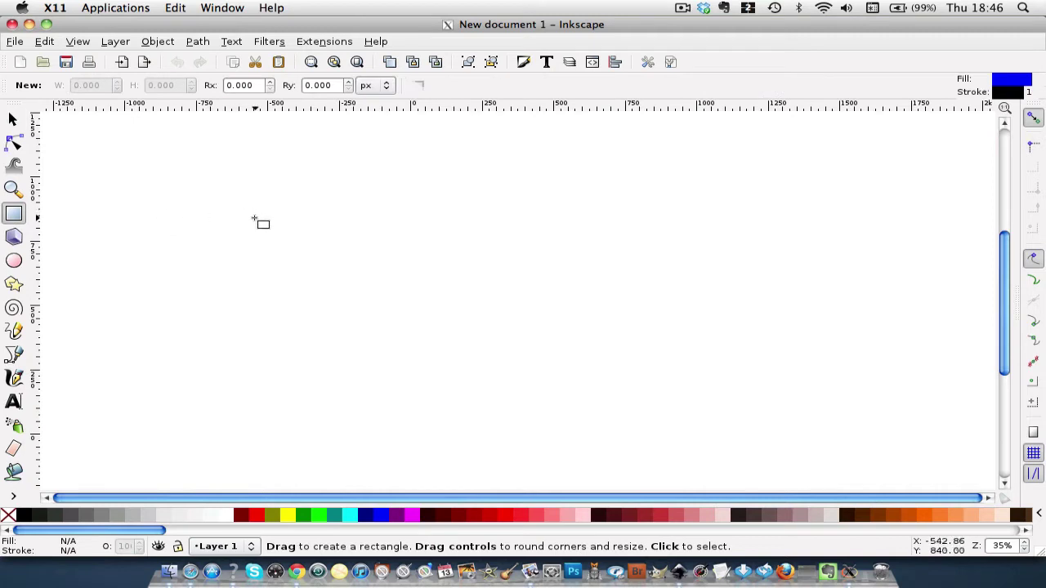
Step: Draw a blue rectangle and size it to 1000 by 125 px
{"action": "left_click_drag", "start_coordinate": [246, 214], "coordinate": [791, 337]}
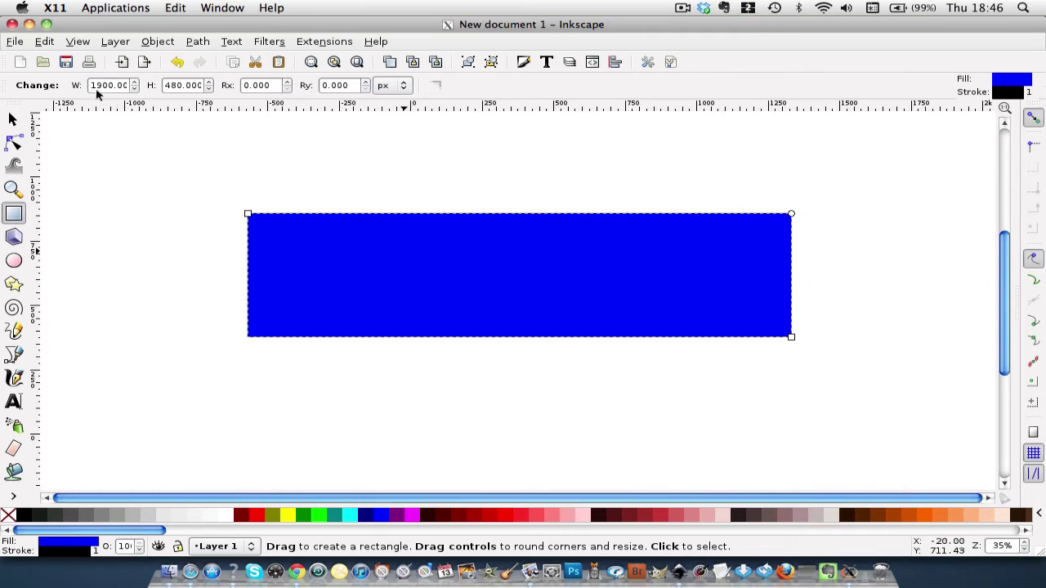
{"action": "left_click_drag", "start_coordinate": [92, 85], "coordinate": [137, 86]}
{"action": "type", "text": "1000"}
{"action": "left_click", "coordinate": [165, 86]}
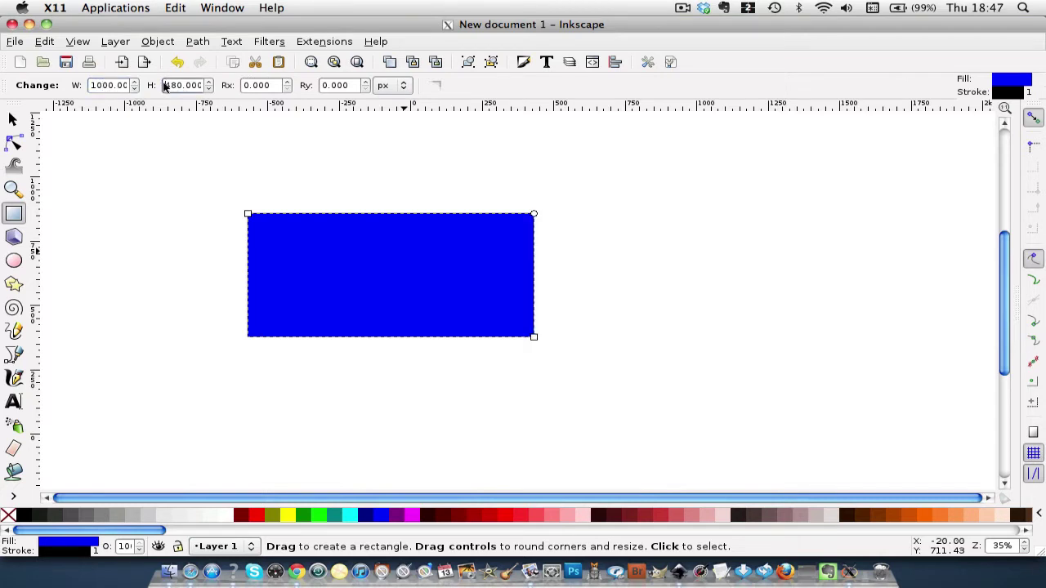
{"action": "left_click_drag", "start_coordinate": [166, 86], "coordinate": [209, 87]}
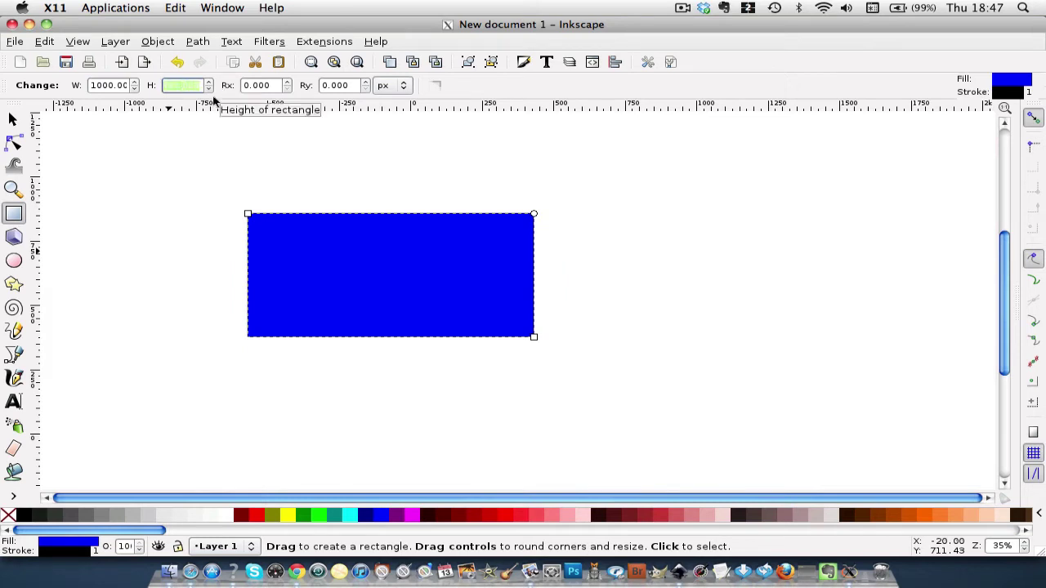
{"action": "type", "text": "125"}
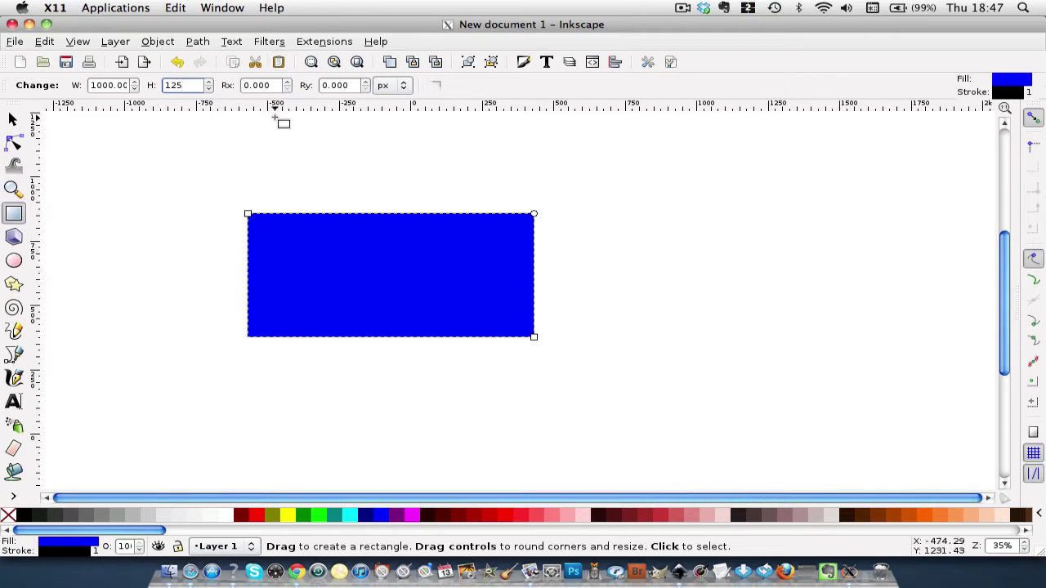
{"action": "key", "text": "Return"}
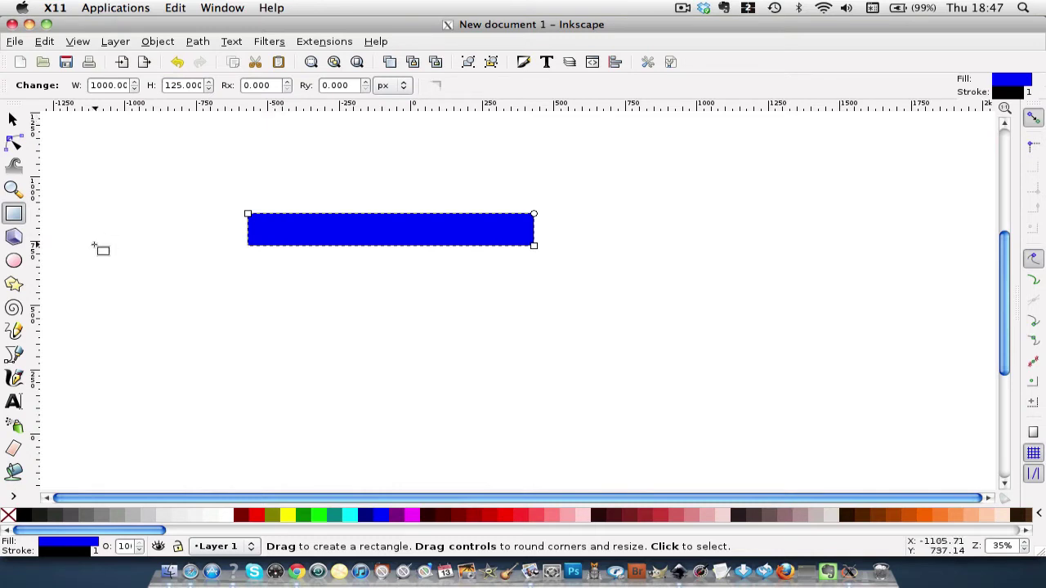
Step: Zoom in and bring the blue banner rectangle into view on the canvas
{"action": "left_click", "coordinate": [13, 189]}
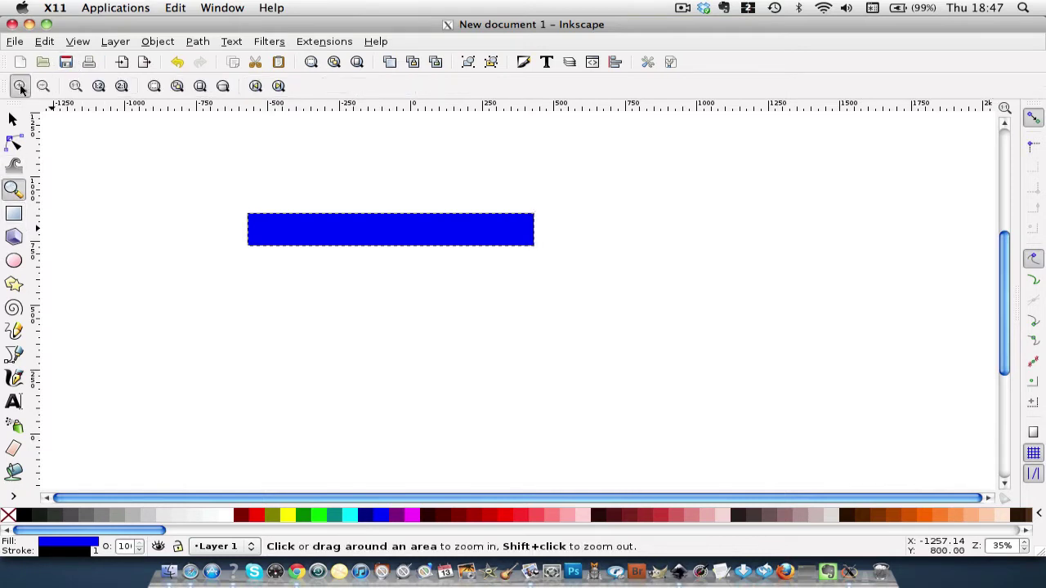
{"action": "left_click", "coordinate": [21, 85]}
{"action": "left_click", "coordinate": [21, 85]}
{"action": "left_click_drag", "start_coordinate": [1005, 306], "coordinate": [1005, 263]}
{"action": "left_click", "coordinate": [12, 119]}
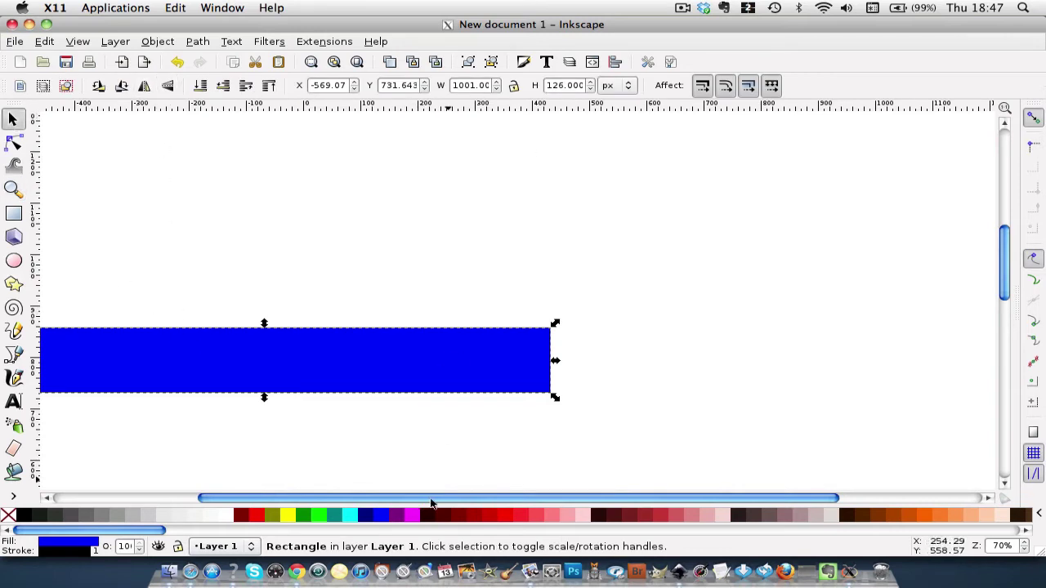
{"action": "left_click_drag", "start_coordinate": [429, 499], "coordinate": [325, 519]}
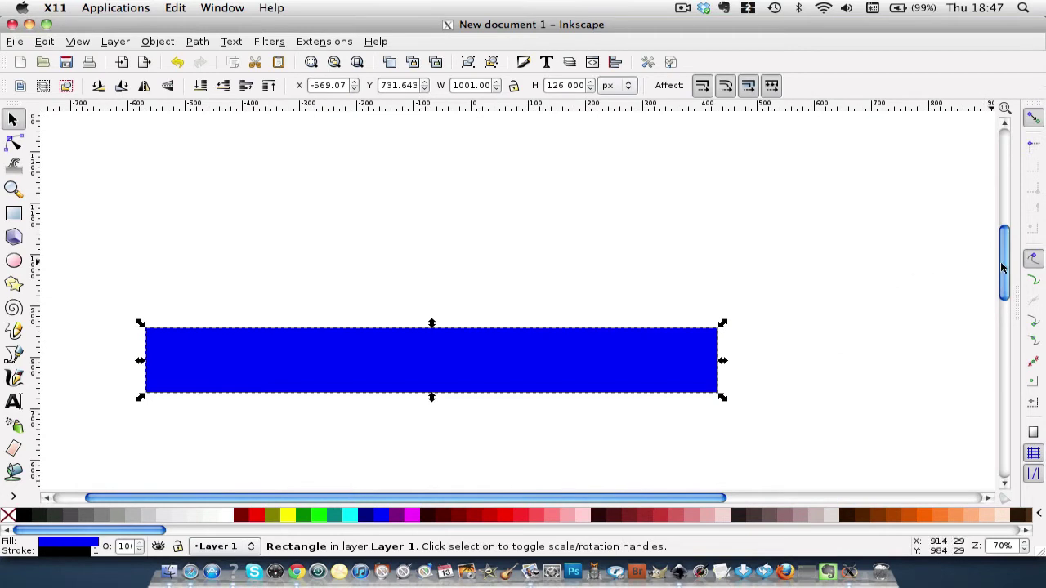
{"action": "left_click_drag", "start_coordinate": [1004, 268], "coordinate": [926, 294]}
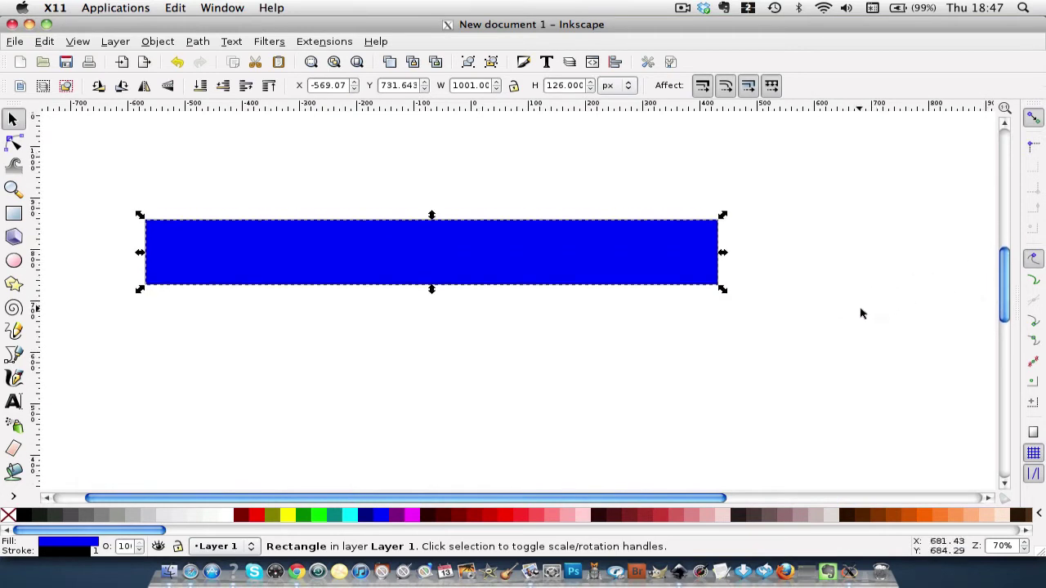
Step: Import Julie 1.png embedded from the work in progress folder onto the blue bar
{"action": "left_click", "coordinate": [13, 41]}
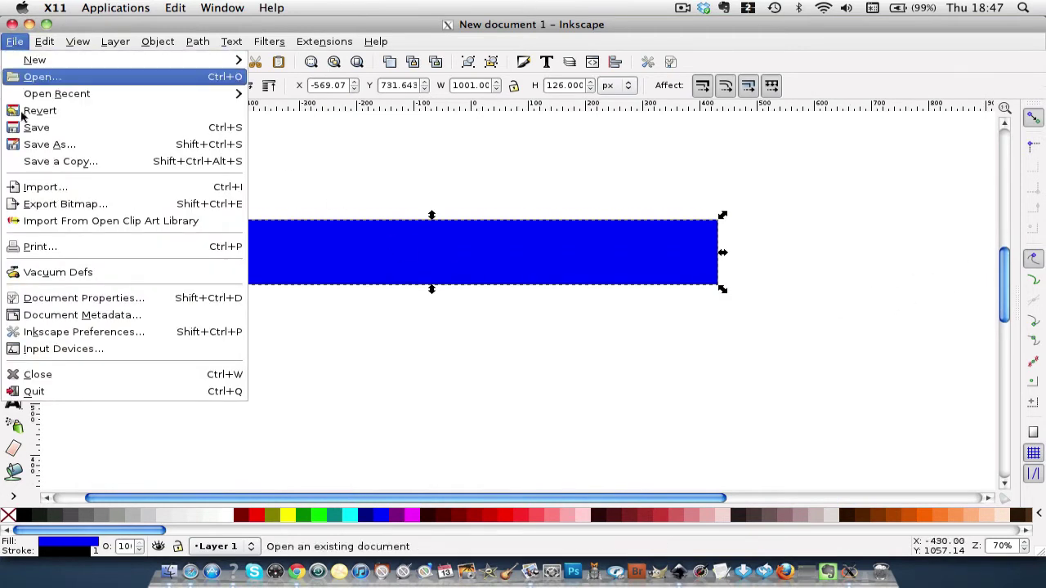
{"action": "left_click", "coordinate": [36, 190]}
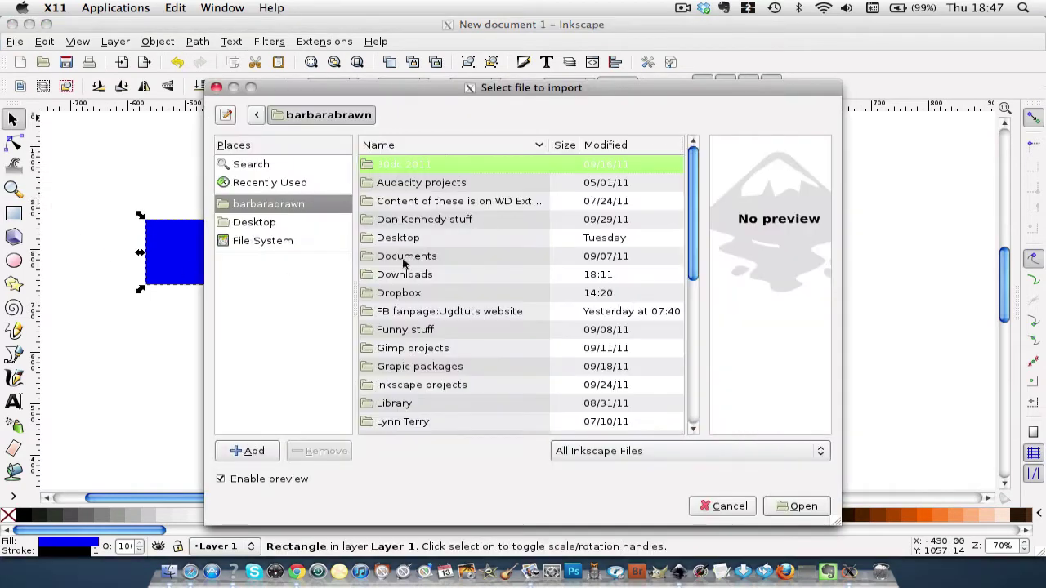
{"action": "left_click", "coordinate": [254, 224]}
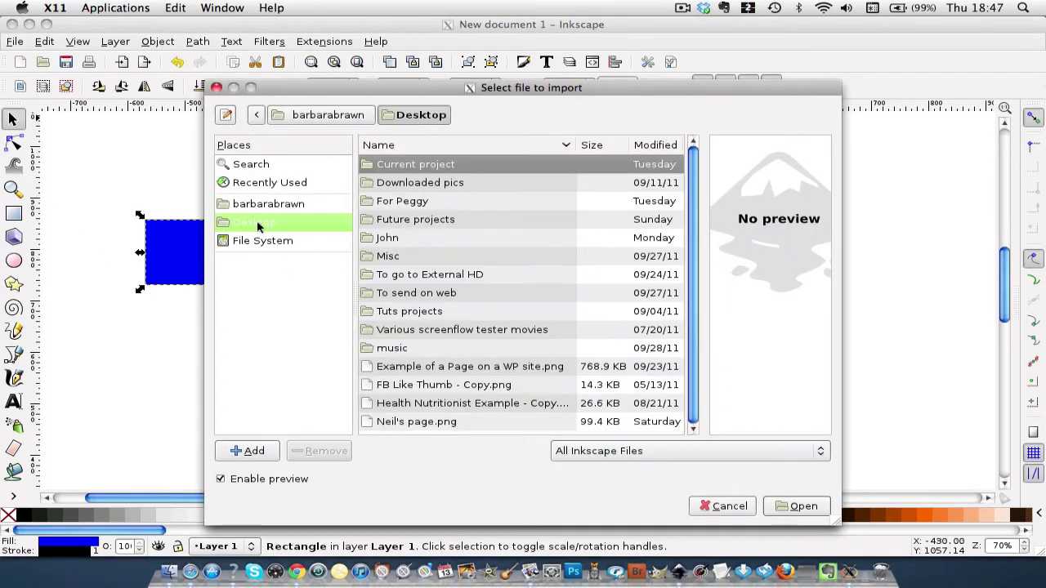
{"action": "double_click", "coordinate": [426, 166]}
{"action": "double_click", "coordinate": [419, 220]}
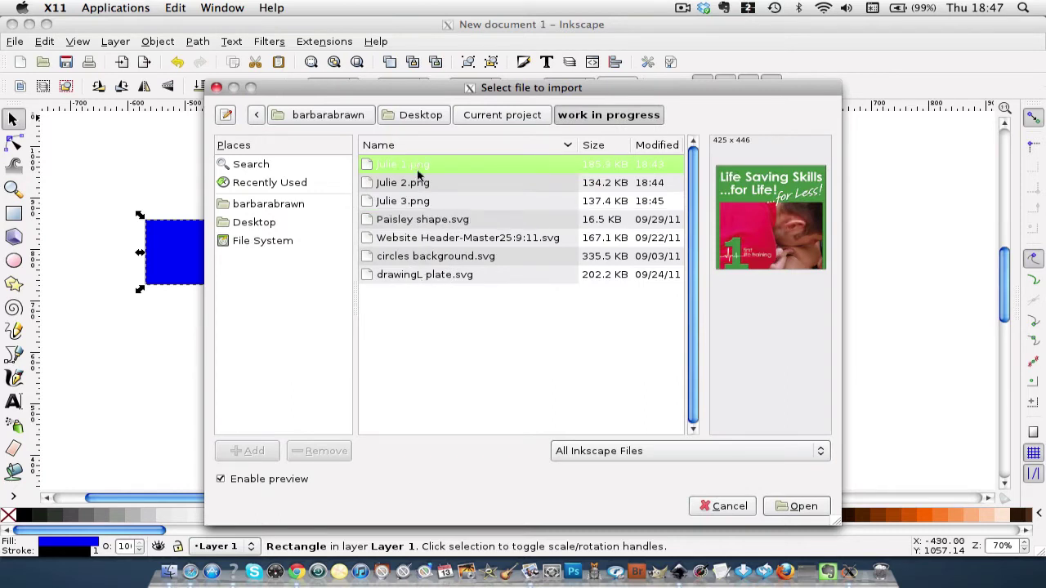
{"action": "left_click", "coordinate": [797, 506]}
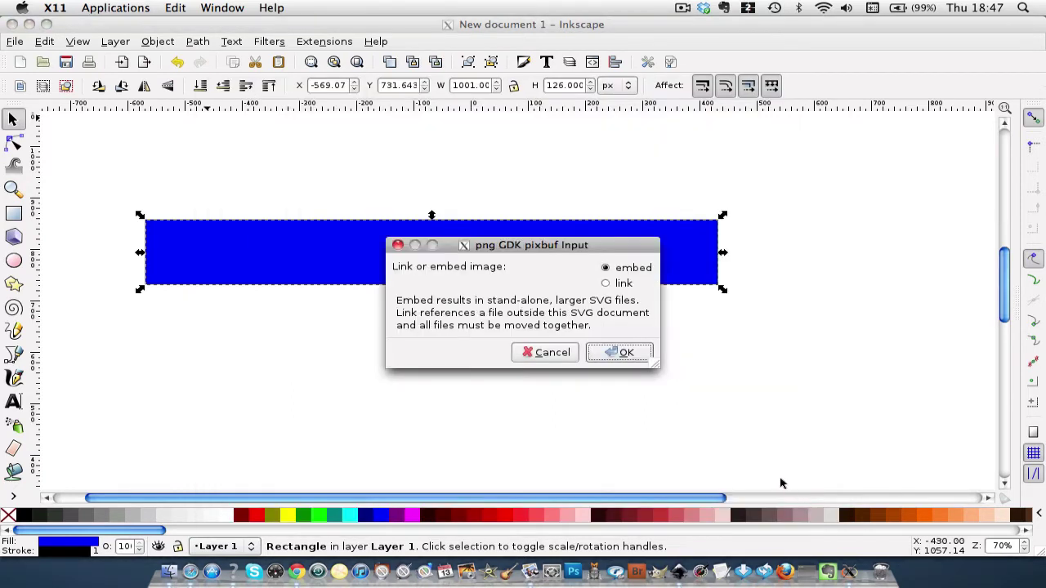
{"action": "left_click", "coordinate": [626, 353]}
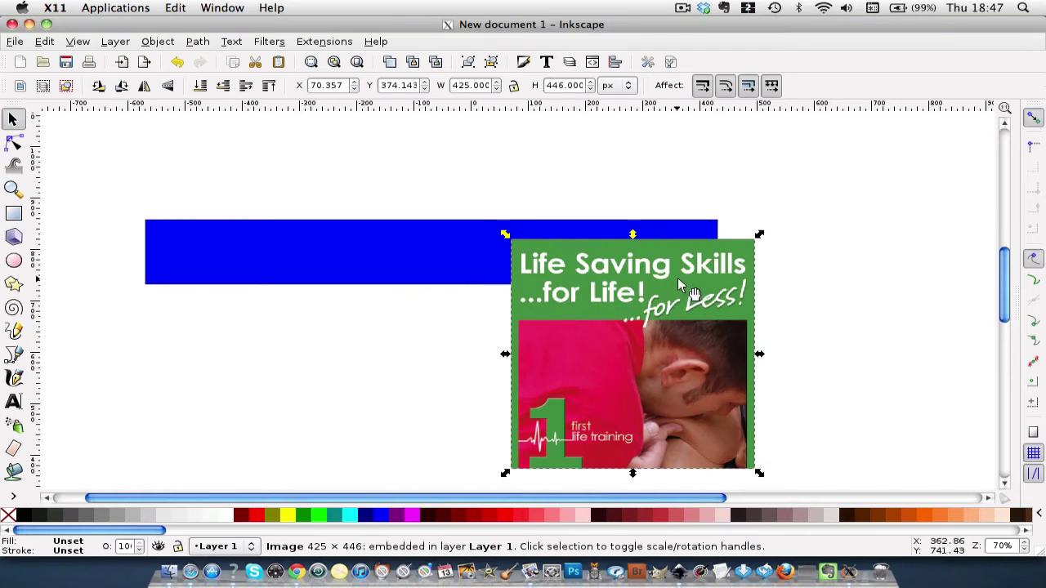
{"action": "left_click_drag", "start_coordinate": [676, 280], "coordinate": [333, 187]}
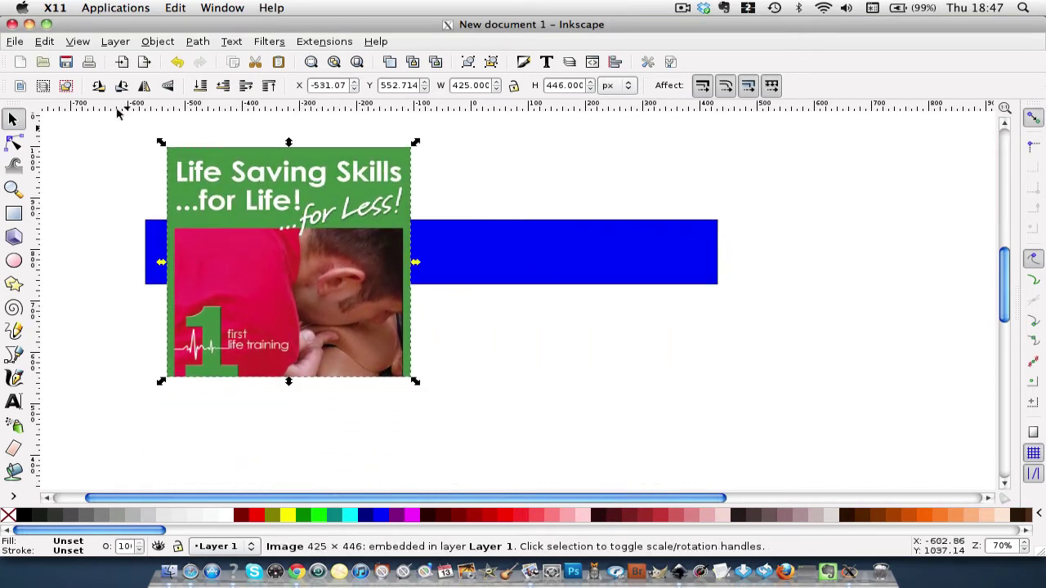
Step: Import Julie 2.png embedded and place it beside the first image
{"action": "left_click", "coordinate": [16, 40]}
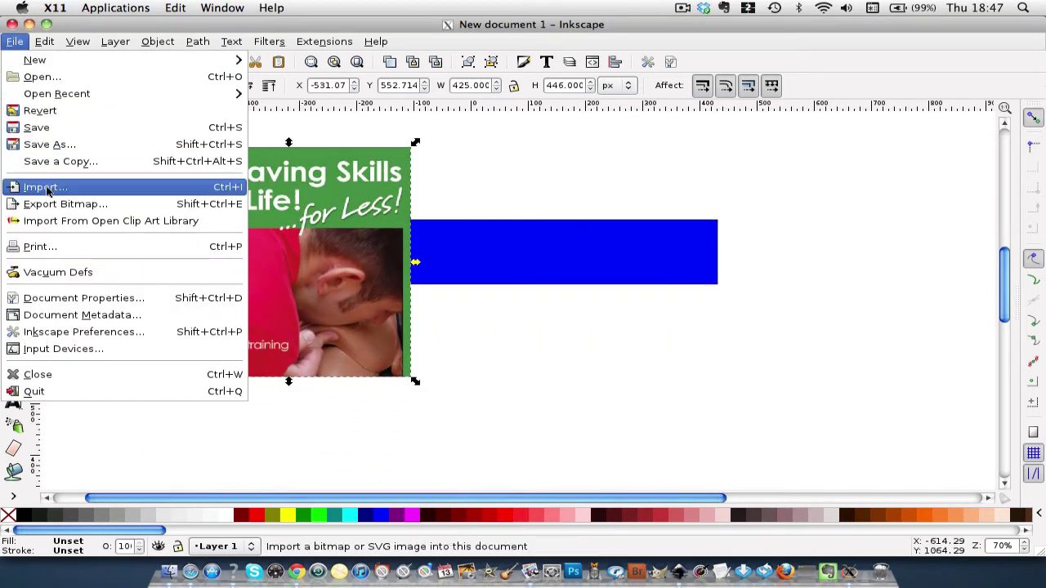
{"action": "left_click", "coordinate": [48, 188]}
{"action": "left_click", "coordinate": [394, 182]}
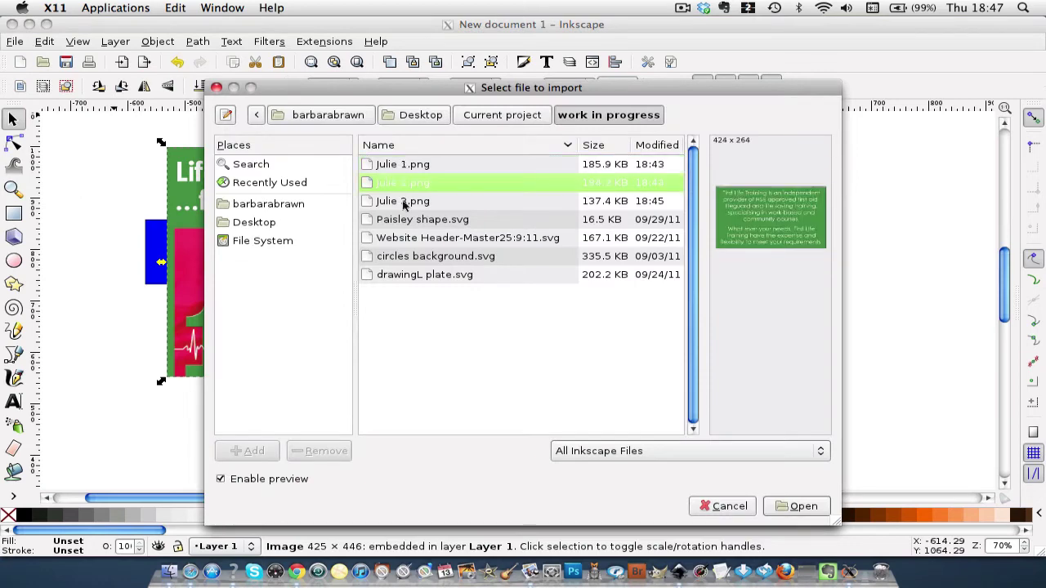
{"action": "left_click", "coordinate": [804, 507]}
{"action": "left_click", "coordinate": [604, 352]}
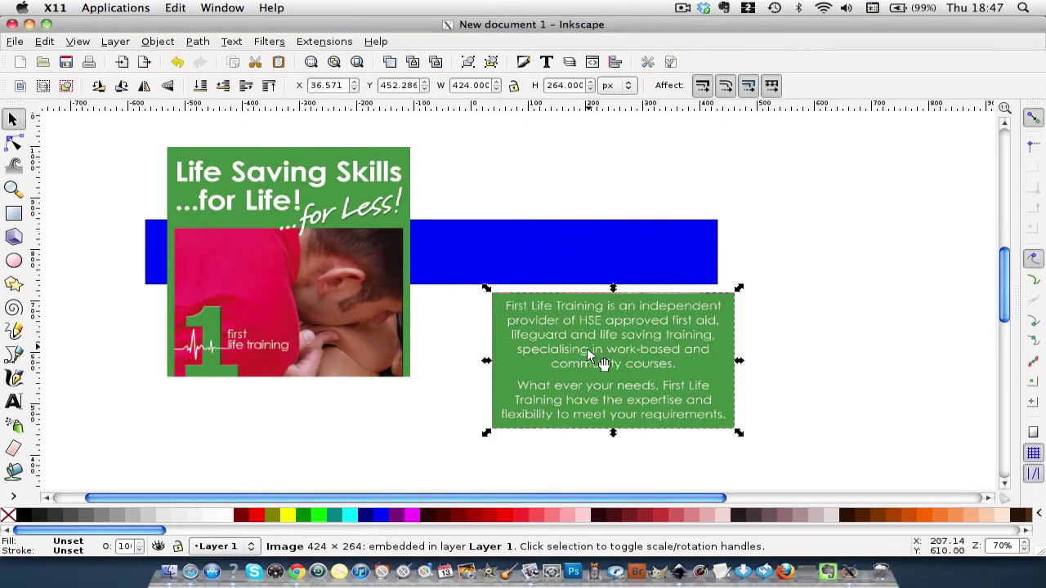
{"action": "left_click_drag", "start_coordinate": [586, 348], "coordinate": [500, 278]}
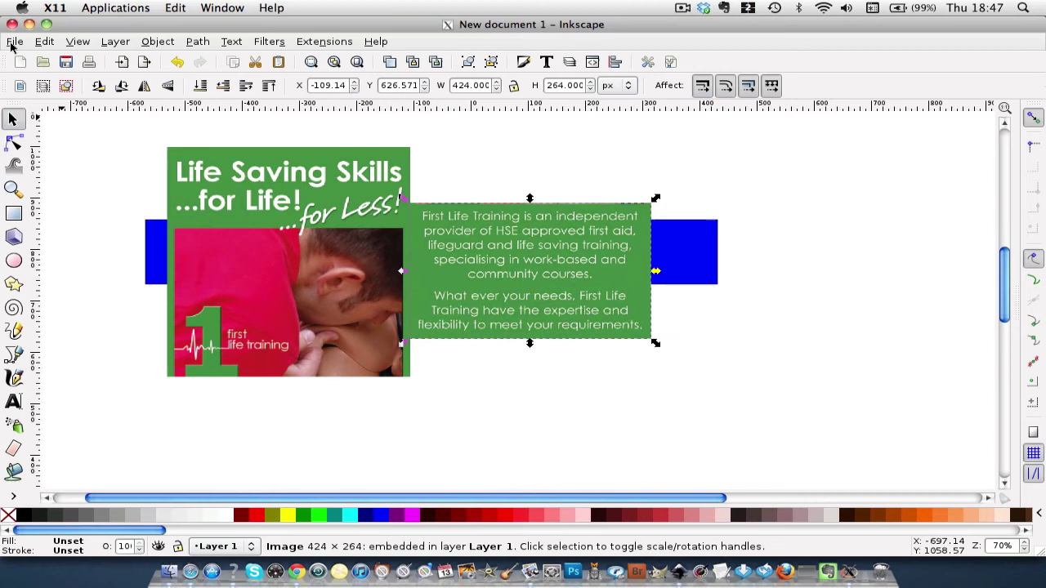
Step: Import Julie 3.png embedded and spread all three images around the blue bar
{"action": "left_click", "coordinate": [13, 42]}
{"action": "left_click", "coordinate": [45, 187]}
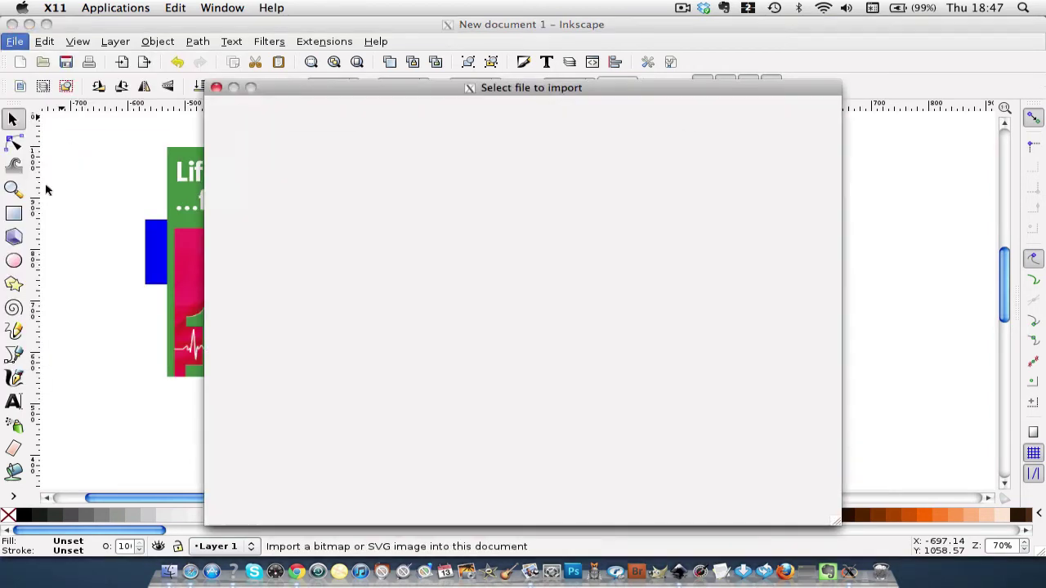
{"action": "left_click", "coordinate": [417, 201]}
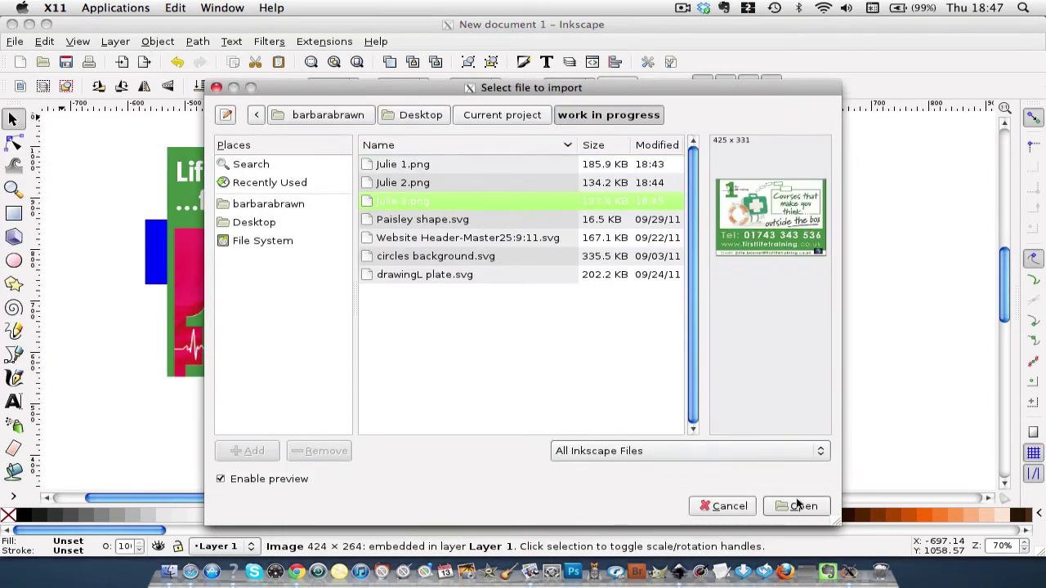
{"action": "left_click", "coordinate": [800, 506]}
{"action": "left_click", "coordinate": [626, 356]}
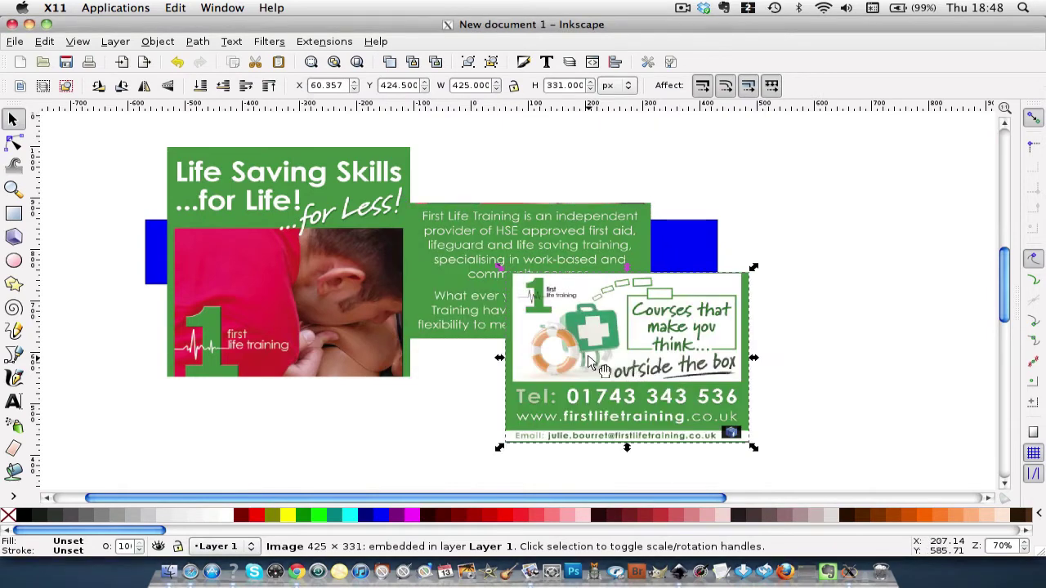
{"action": "left_click_drag", "start_coordinate": [594, 339], "coordinate": [849, 281]}
{"action": "left_click_drag", "start_coordinate": [575, 313], "coordinate": [825, 490]}
{"action": "left_click_drag", "start_coordinate": [348, 281], "coordinate": [462, 442]}
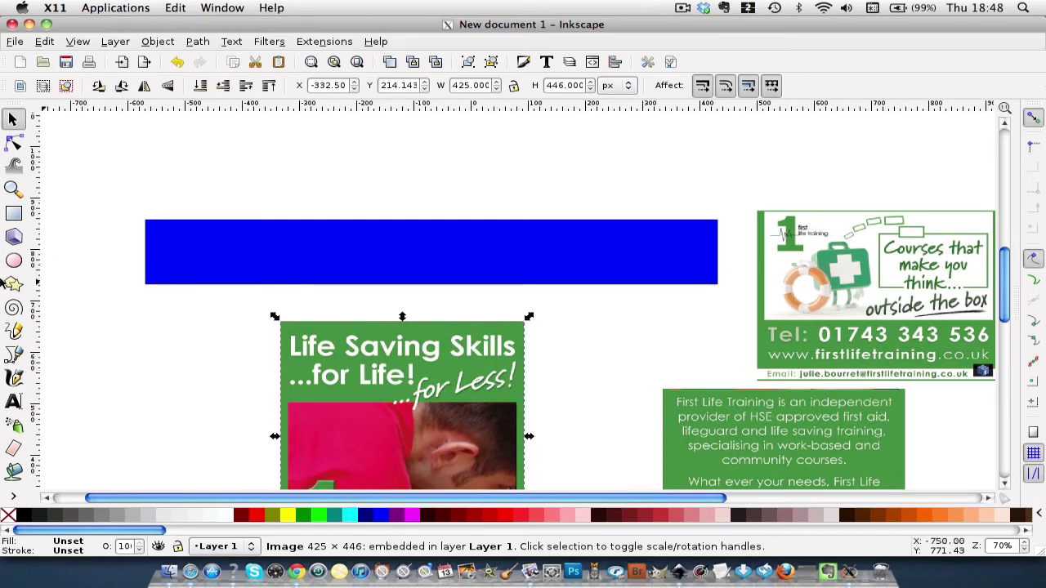
Step: Fill the blue banner rectangle with the images' green (#448e43) using the Dropper
{"action": "left_click", "coordinate": [169, 222]}
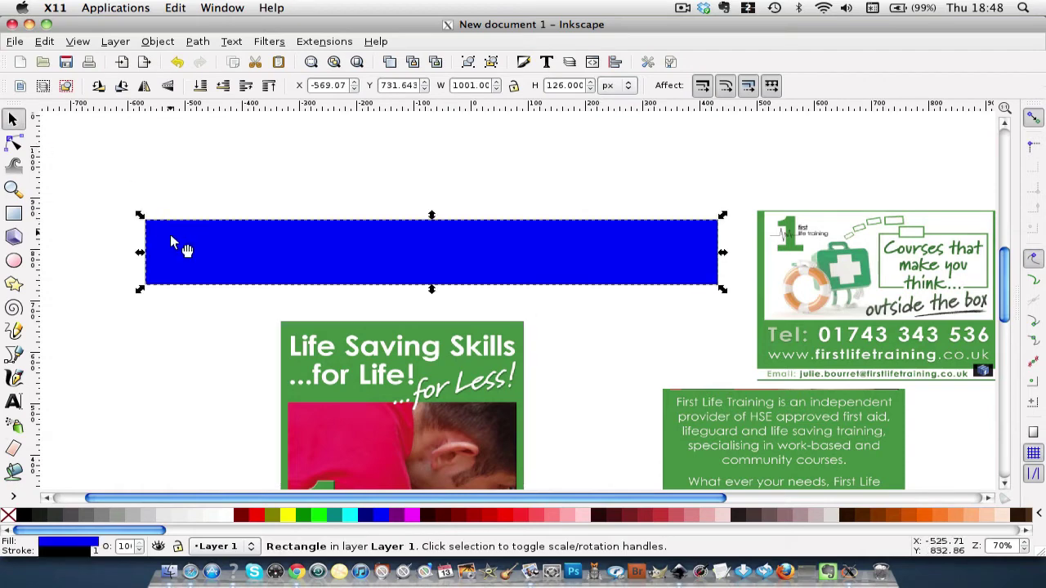
{"action": "left_click", "coordinate": [14, 497]}
{"action": "left_click", "coordinate": [50, 512]}
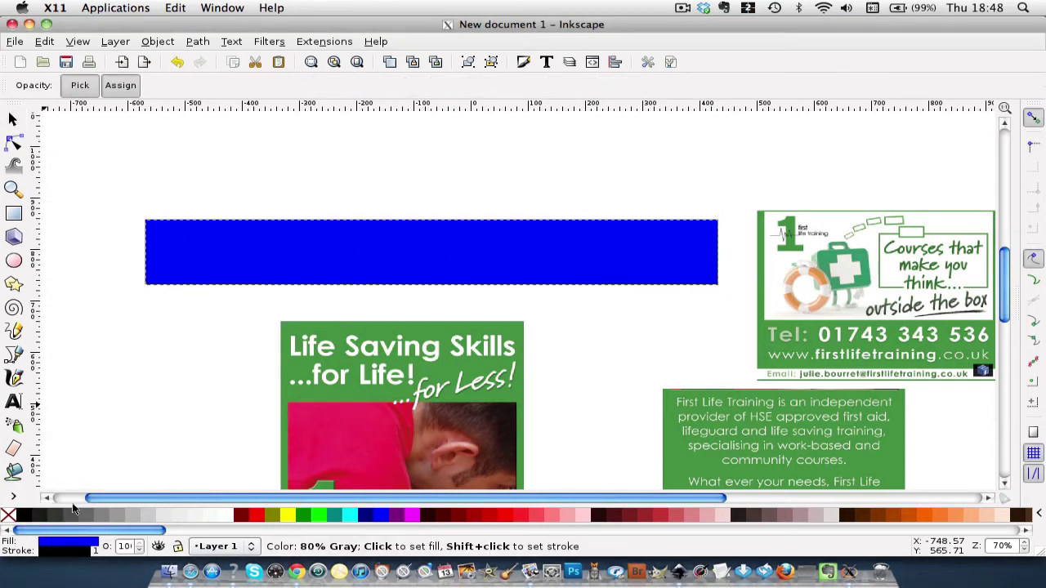
{"action": "left_click", "coordinate": [473, 368]}
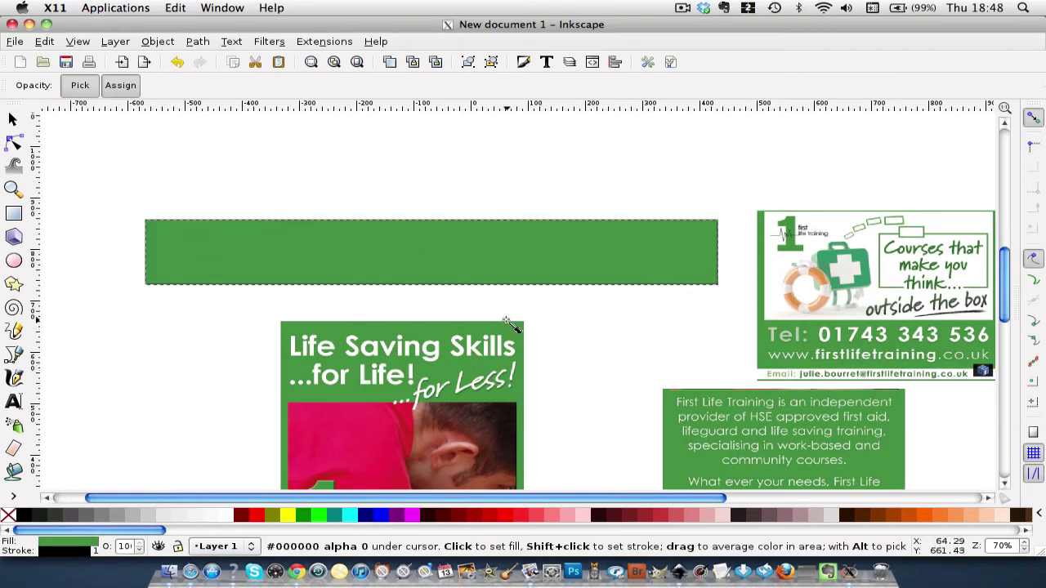
{"action": "left_click", "coordinate": [13, 120]}
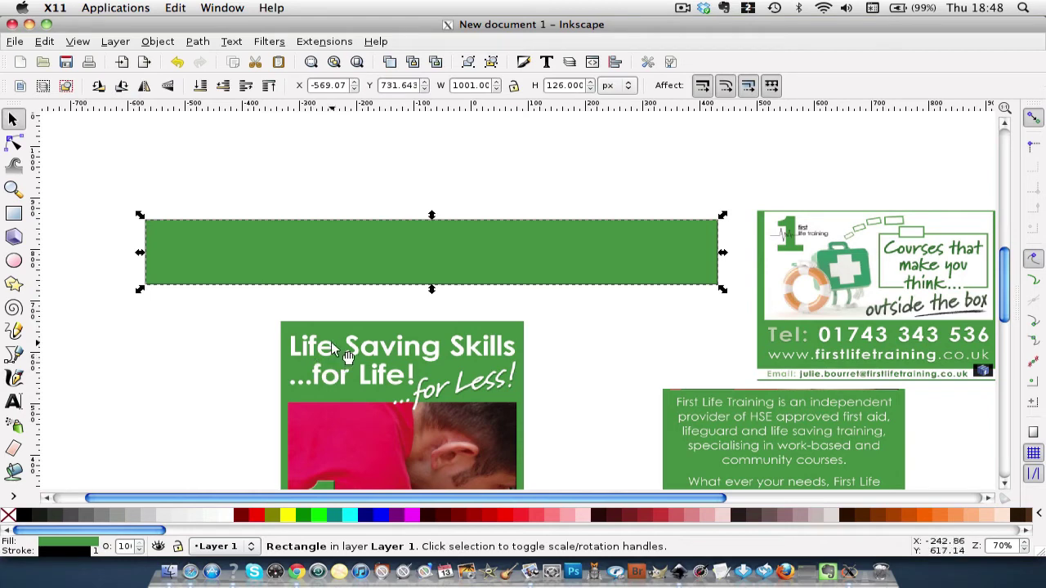
Step: Place Julie 1.png at the banner's left end, resized to about 186×127 px
{"action": "left_click_drag", "start_coordinate": [332, 343], "coordinate": [220, 182]}
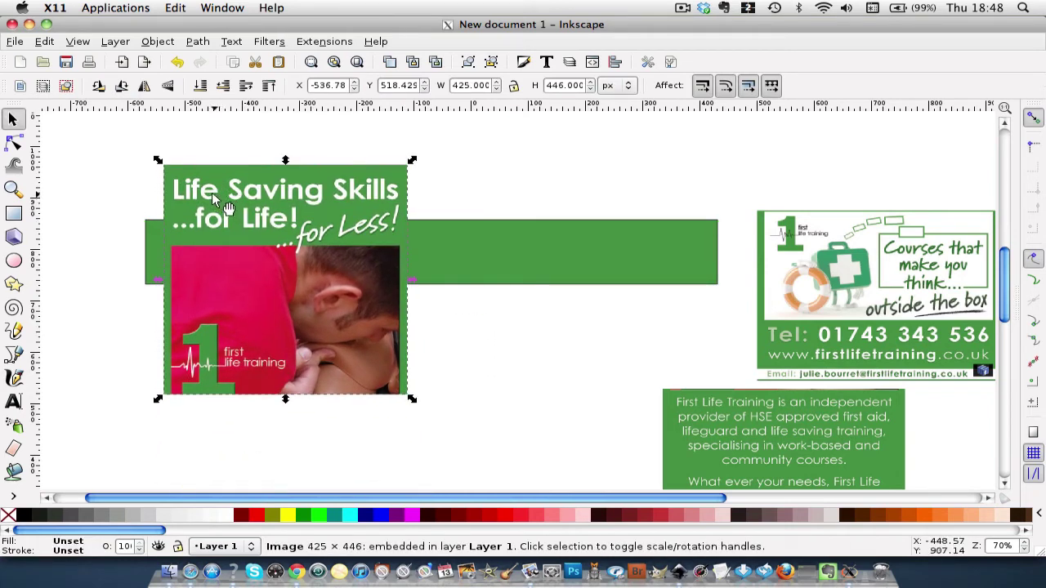
{"action": "left_click_drag", "start_coordinate": [158, 160], "coordinate": [292, 285]}
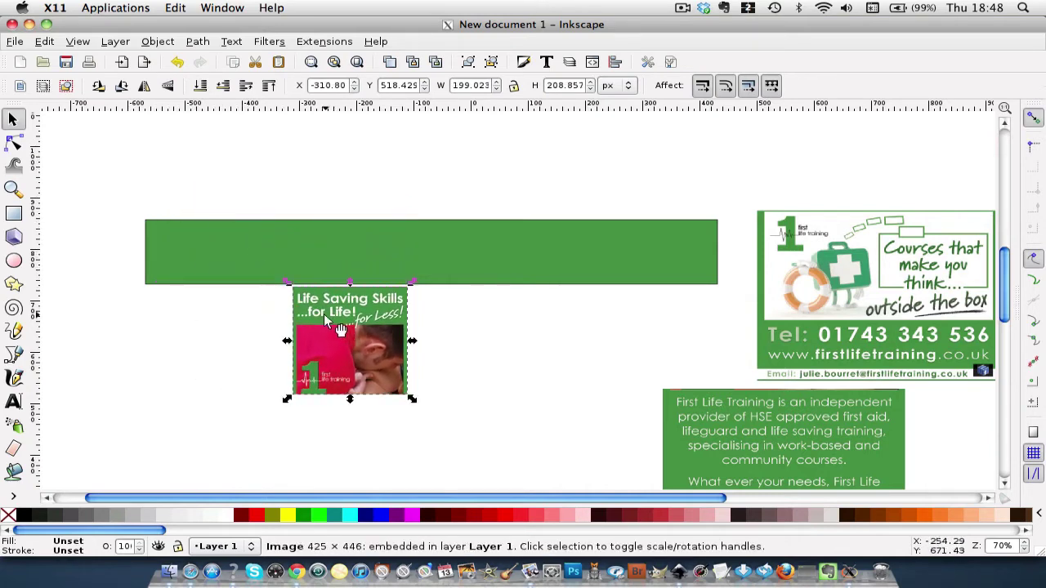
{"action": "left_click_drag", "start_coordinate": [325, 321], "coordinate": [188, 238]}
{"action": "left_click_drag", "start_coordinate": [191, 292], "coordinate": [205, 267]}
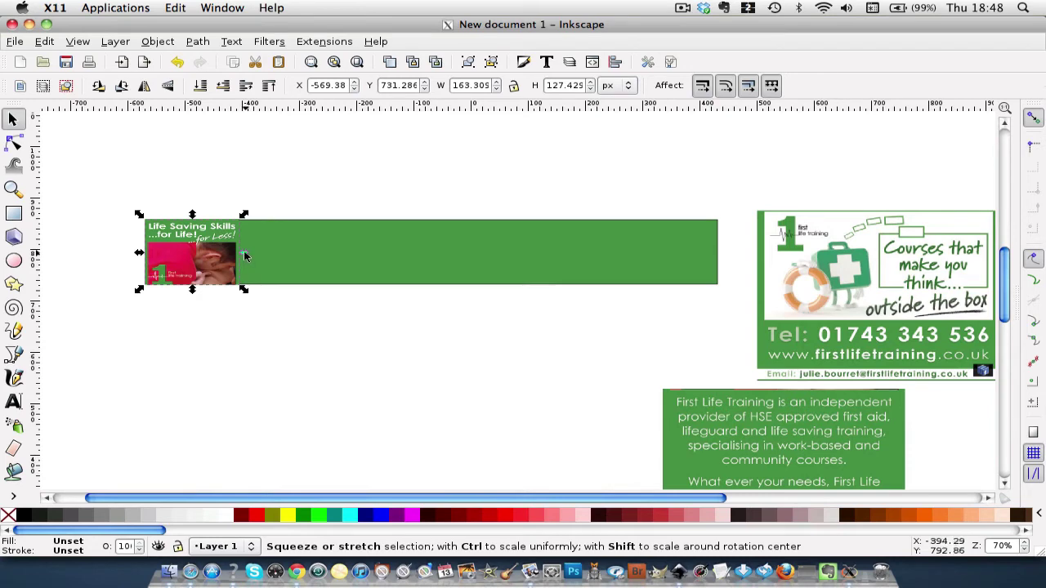
{"action": "left_click_drag", "start_coordinate": [245, 253], "coordinate": [255, 254]}
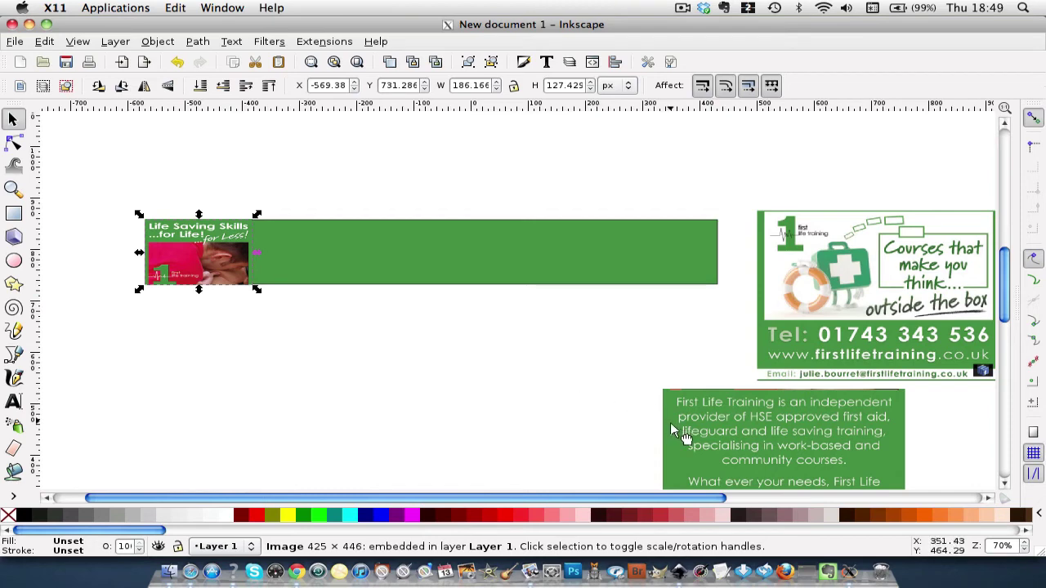
Step: Place the First Life Training text image beside the photo, resized to about 314×123 px
{"action": "left_click_drag", "start_coordinate": [670, 423], "coordinate": [267, 243]}
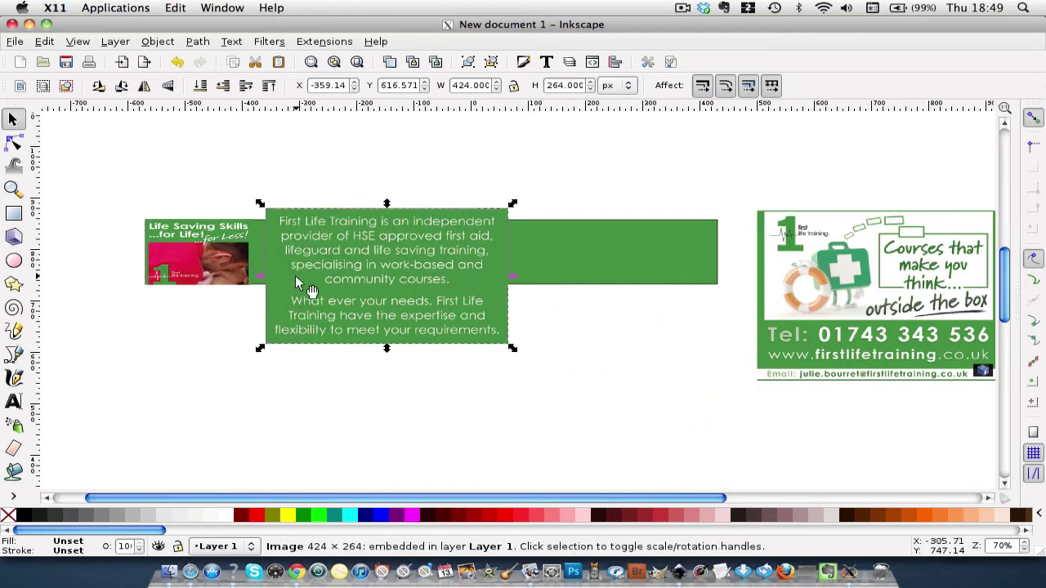
{"action": "left_click_drag", "start_coordinate": [259, 203], "coordinate": [305, 237]}
{"action": "left_click_drag", "start_coordinate": [368, 280], "coordinate": [315, 257]}
{"action": "left_click_drag", "start_coordinate": [363, 215], "coordinate": [364, 220]}
{"action": "left_click_drag", "start_coordinate": [363, 323], "coordinate": [365, 298]}
{"action": "mouse_move", "coordinate": [350, 250]}
{"action": "left_mouse_down"}
{"action": "mouse_move", "coordinate": [330, 245]}
{"action": "mouse_move", "coordinate": [357, 245]}
{"action": "left_mouse_up"}
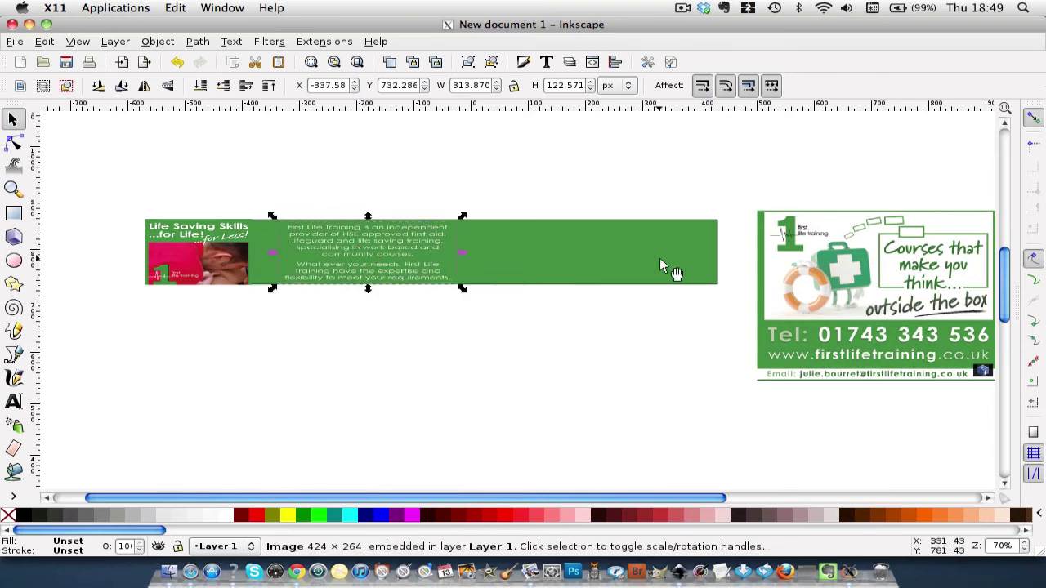
Step: Resize the contact-details logo to about 286×131 px on the banner, shifting text and logo left
{"action": "left_click", "coordinate": [821, 319]}
{"action": "left_click_drag", "start_coordinate": [821, 320], "coordinate": [583, 304]}
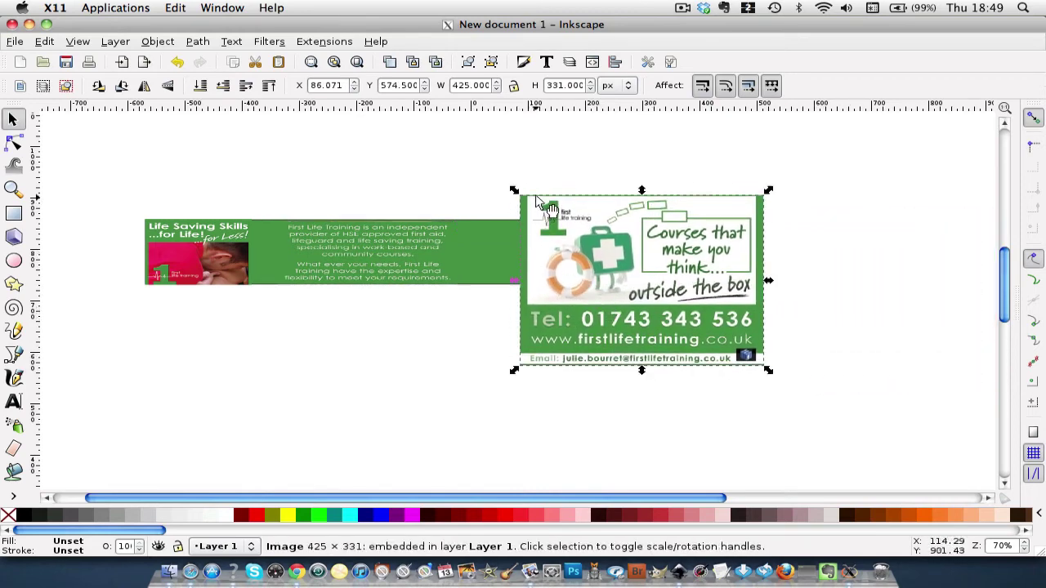
{"action": "left_click_drag", "start_coordinate": [514, 190], "coordinate": [594, 246]}
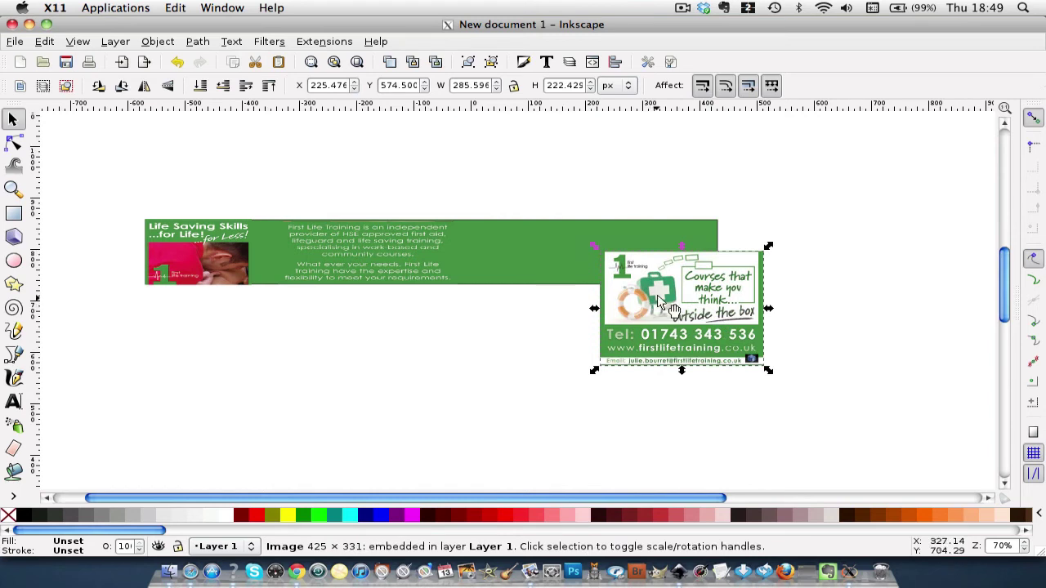
{"action": "left_click_drag", "start_coordinate": [659, 299], "coordinate": [542, 262]}
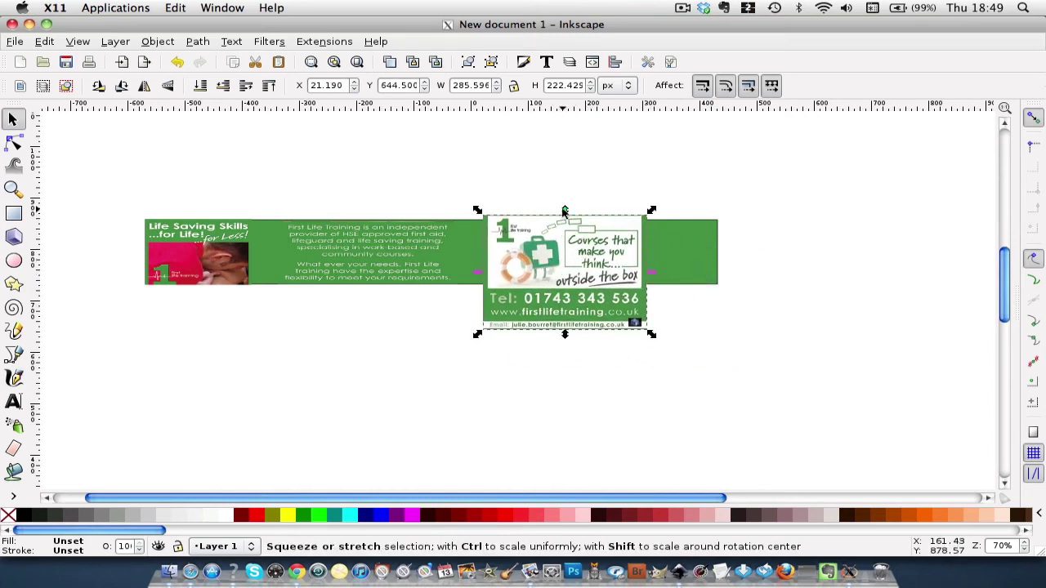
{"action": "left_click_drag", "start_coordinate": [564, 211], "coordinate": [564, 214]}
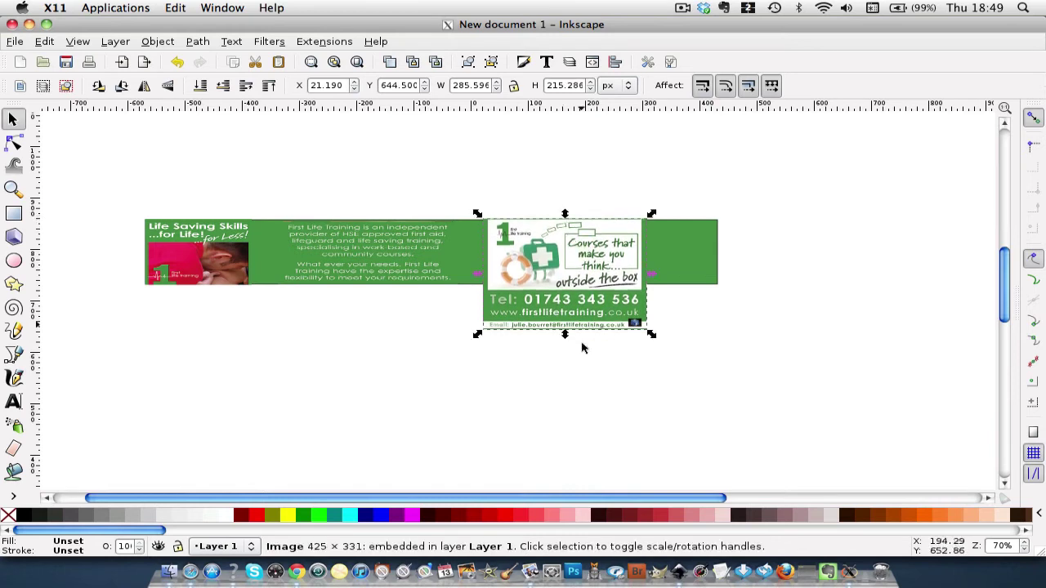
{"action": "left_click_drag", "start_coordinate": [562, 334], "coordinate": [568, 305]}
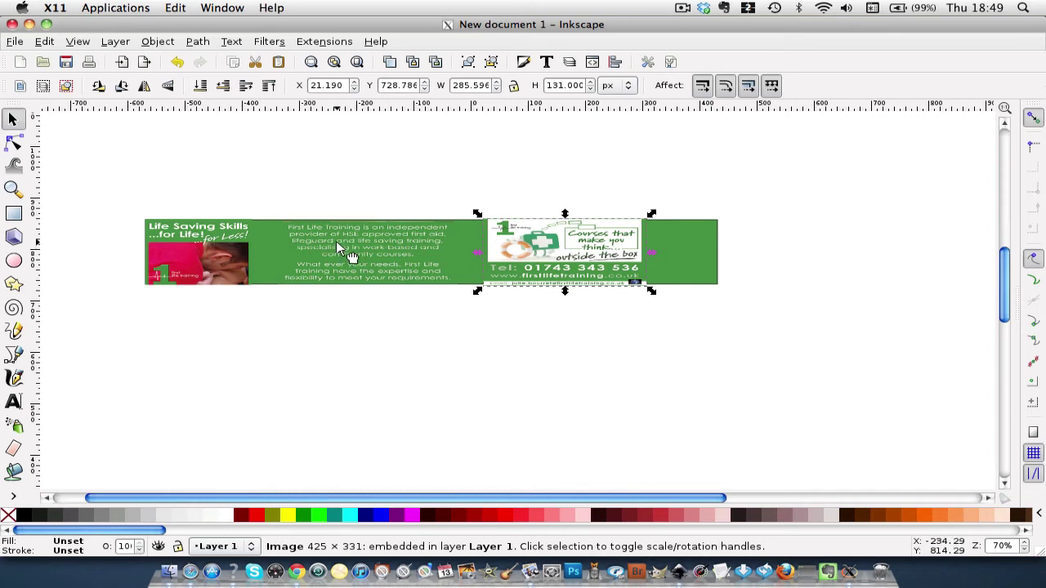
{"action": "left_click_drag", "start_coordinate": [352, 251], "coordinate": [303, 241]}
{"action": "left_click_drag", "start_coordinate": [552, 250], "coordinate": [475, 246]}
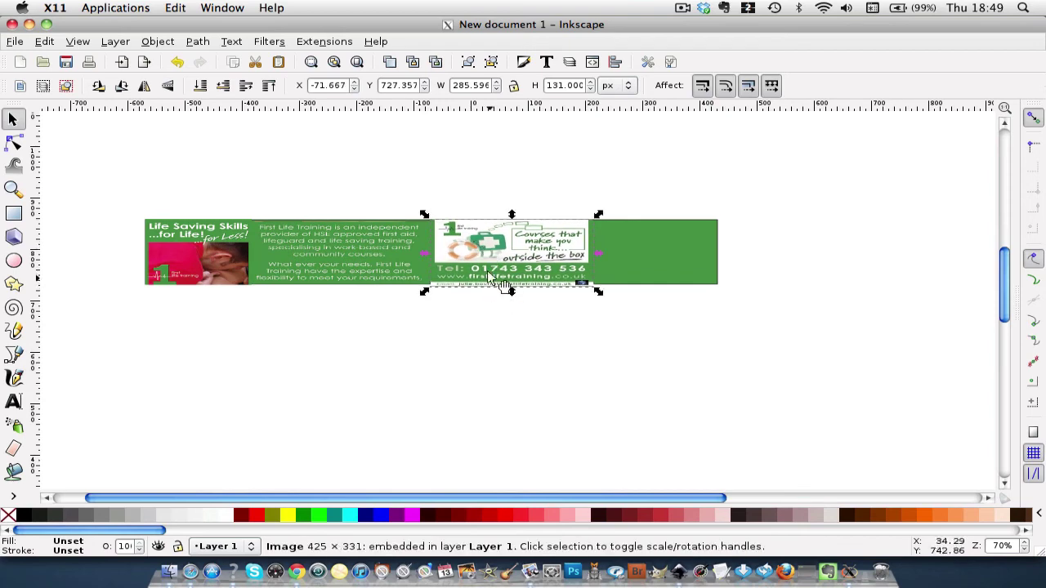
Step: Zoom to 140%, fit the logo to the banner height and move it about 63 px right
{"action": "left_click", "coordinate": [13, 189]}
{"action": "left_click", "coordinate": [21, 85]}
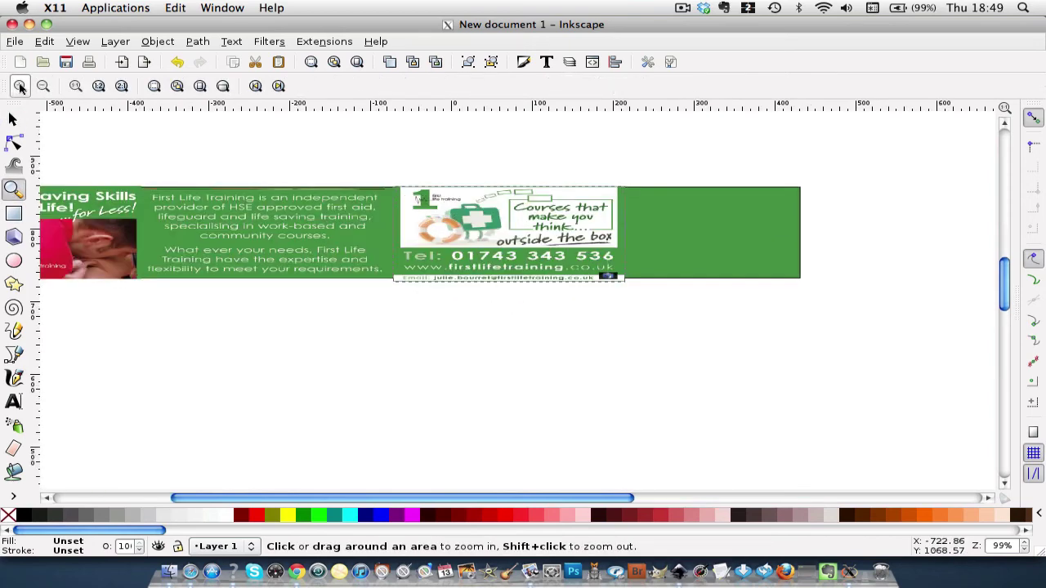
{"action": "scroll", "coordinate": [980, 278], "scroll_direction": "up", "scroll_amount": 3}
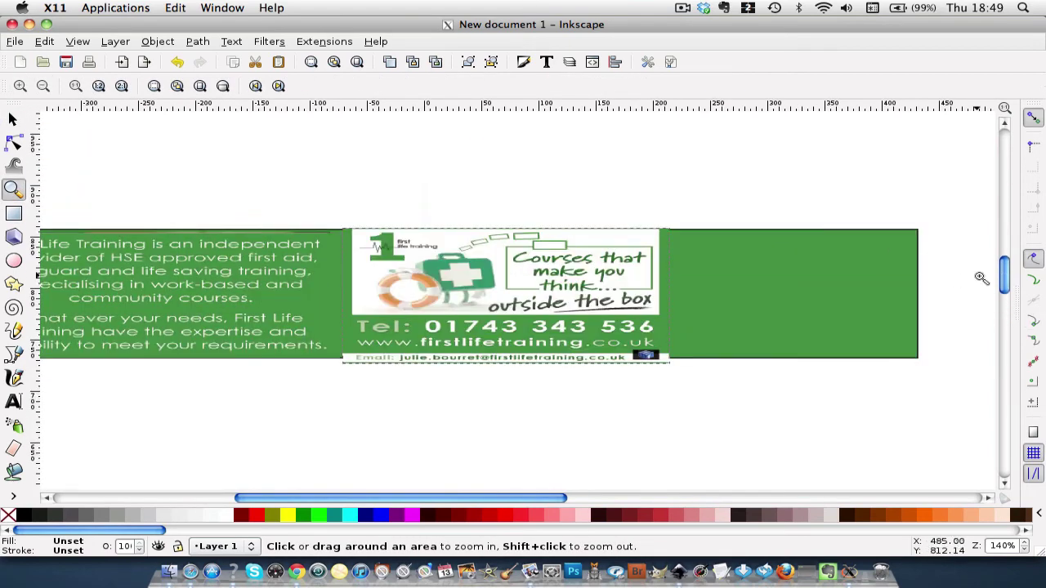
{"action": "left_click", "coordinate": [12, 120]}
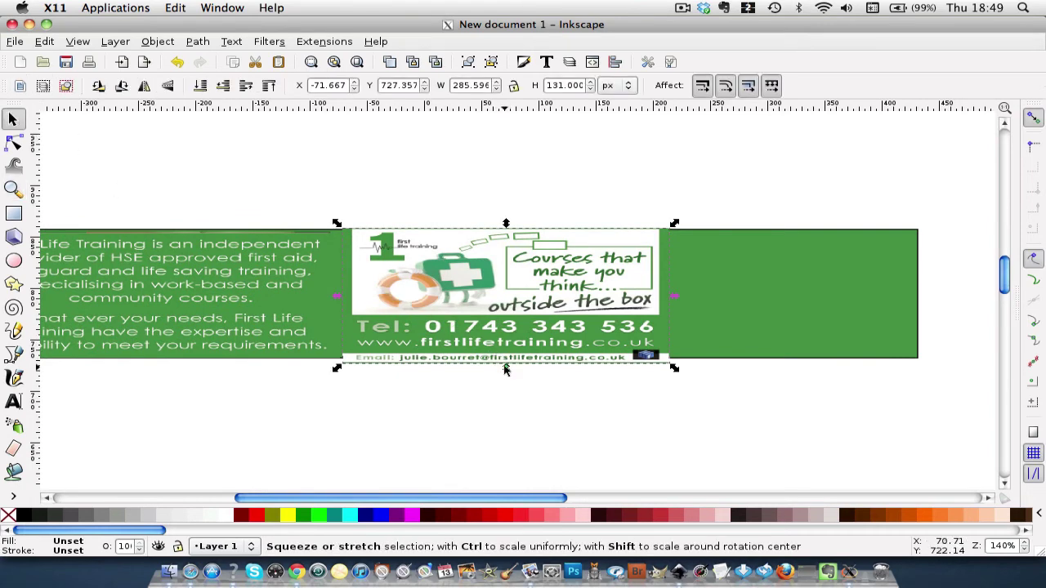
{"action": "left_click_drag", "start_coordinate": [505, 370], "coordinate": [505, 364]}
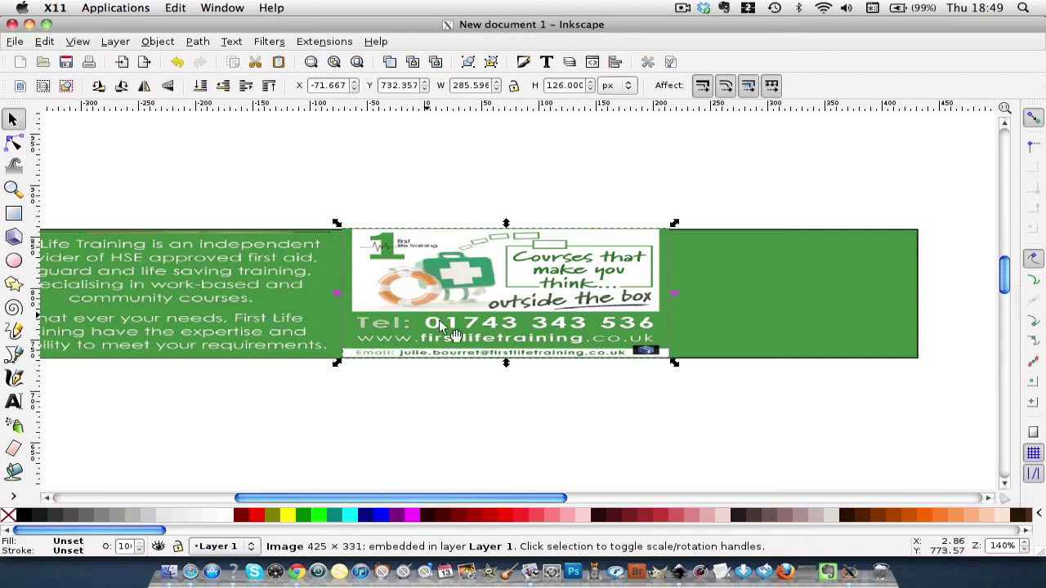
{"action": "left_click_drag", "start_coordinate": [550, 502], "coordinate": [467, 498]}
{"action": "left_click_drag", "start_coordinate": [635, 290], "coordinate": [713, 291]}
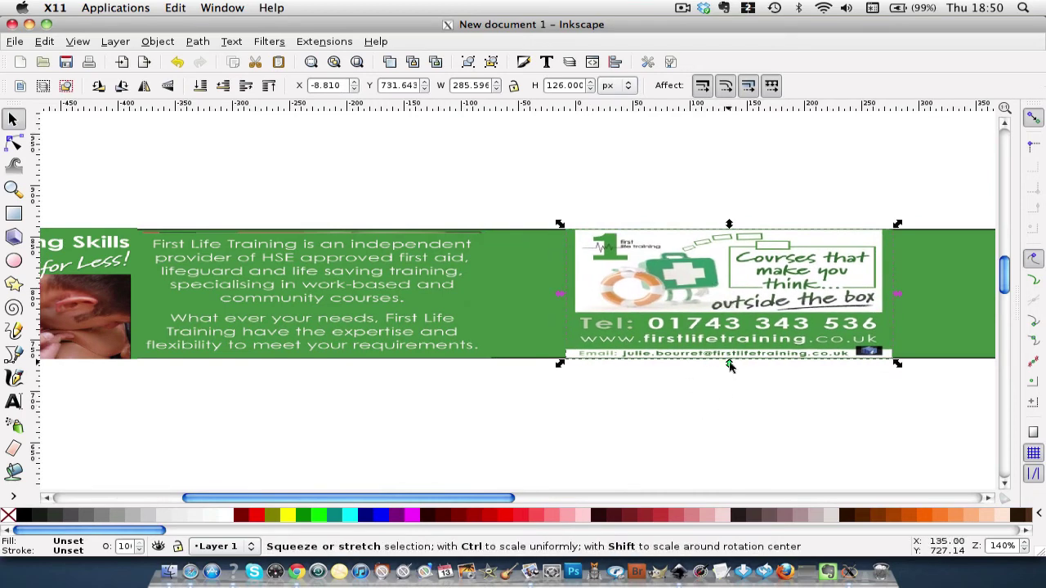
{"action": "left_click_drag", "start_coordinate": [729, 364], "coordinate": [730, 363]}
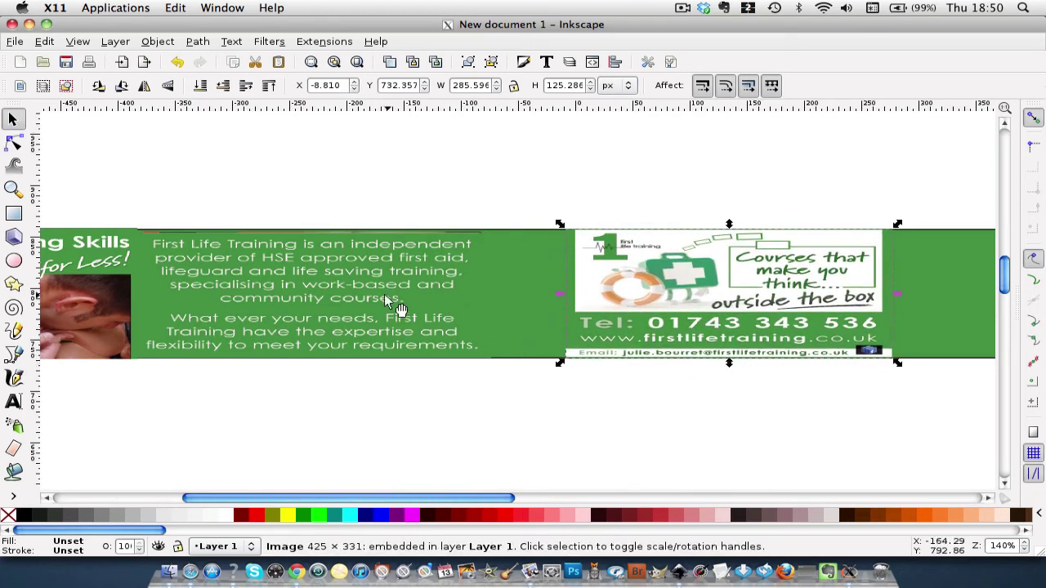
Step: Shift the text block and photo right to even the gaps, trim the photo's height, zoom to 99%
{"action": "left_click_drag", "start_coordinate": [283, 285], "coordinate": [331, 281]}
{"action": "scroll", "coordinate": [391, 502], "scroll_direction": "left", "scroll_amount": 5}
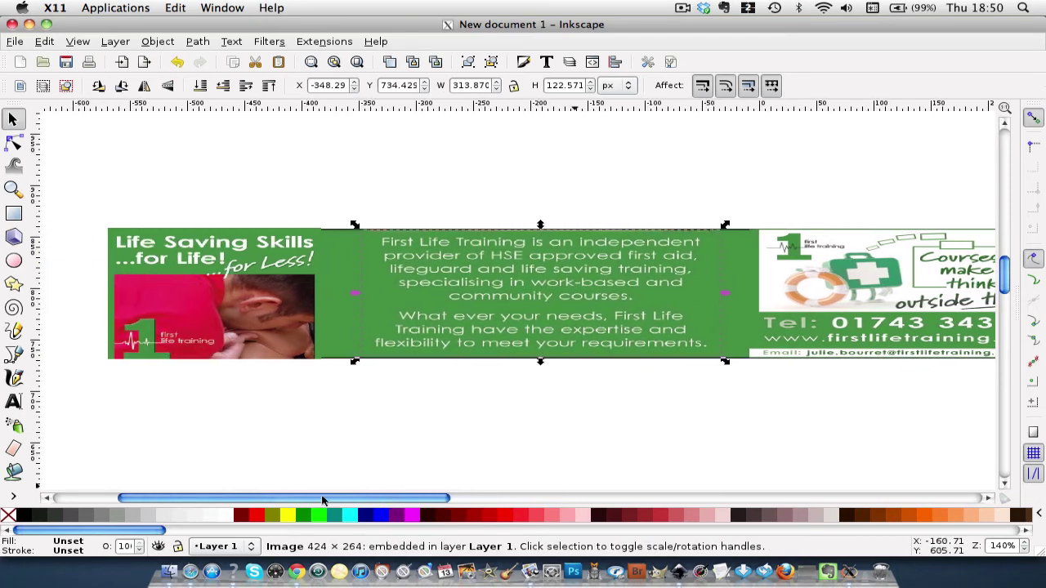
{"action": "left_click_drag", "start_coordinate": [234, 292], "coordinate": [271, 292]}
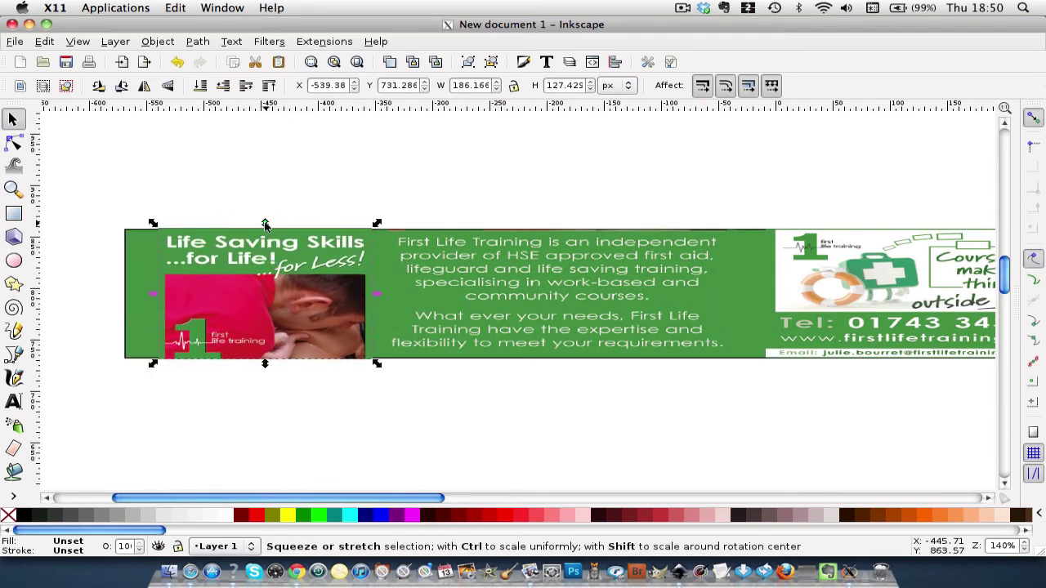
{"action": "left_click_drag", "start_coordinate": [265, 224], "coordinate": [265, 227]}
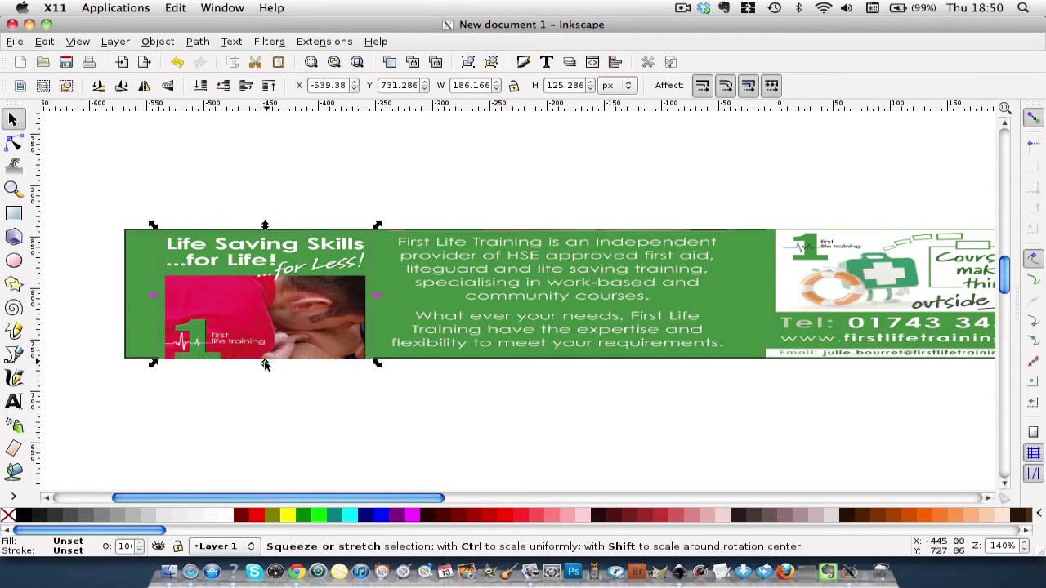
{"action": "left_click_drag", "start_coordinate": [264, 365], "coordinate": [263, 361]}
{"action": "left_click_drag", "start_coordinate": [433, 504], "coordinate": [517, 521]}
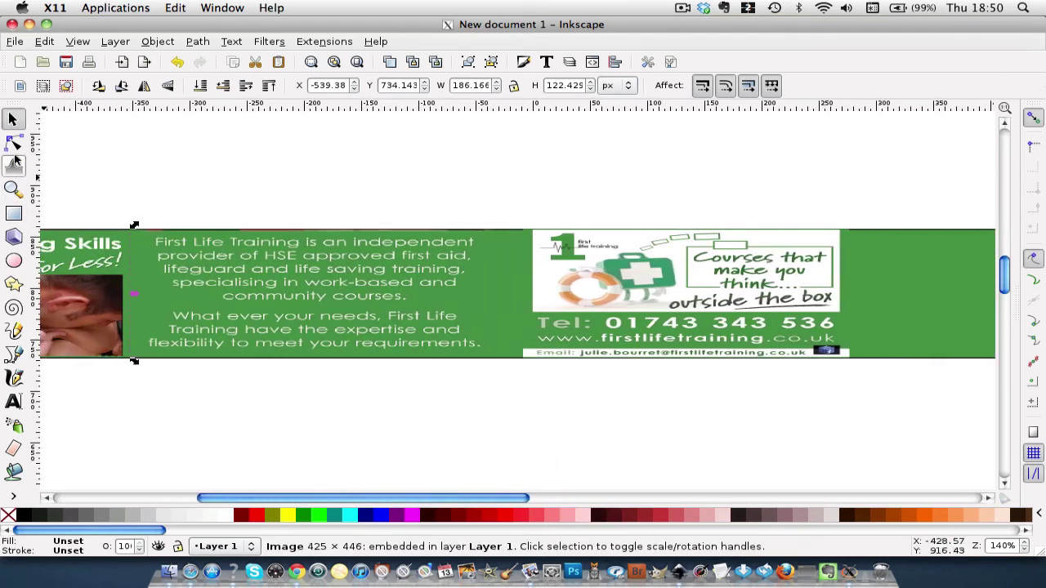
{"action": "left_click", "coordinate": [12, 190]}
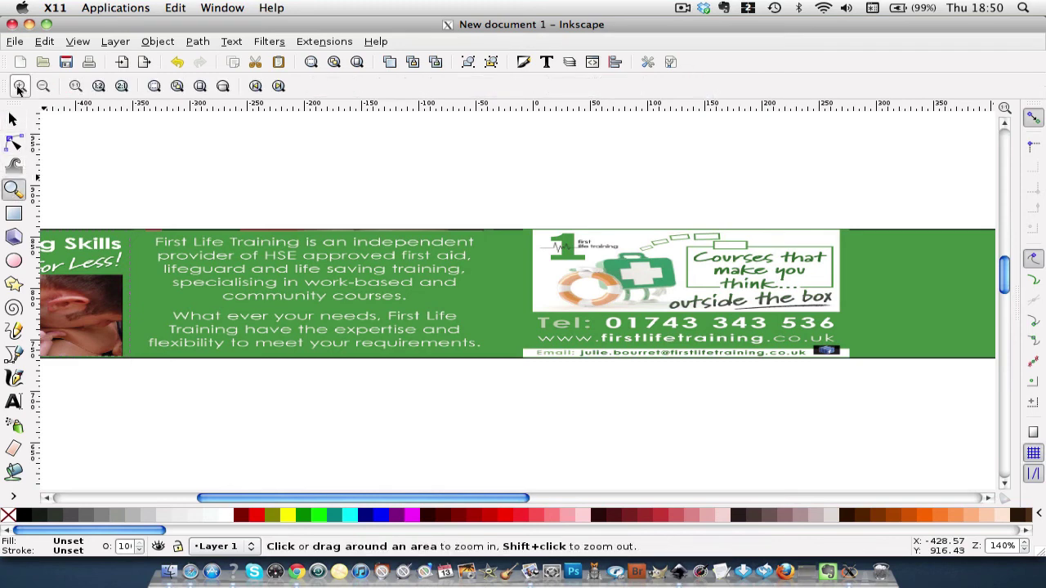
{"action": "left_click", "coordinate": [42, 86]}
Step: Zoom the view out to 70%
{"action": "left_click", "coordinate": [43, 86]}
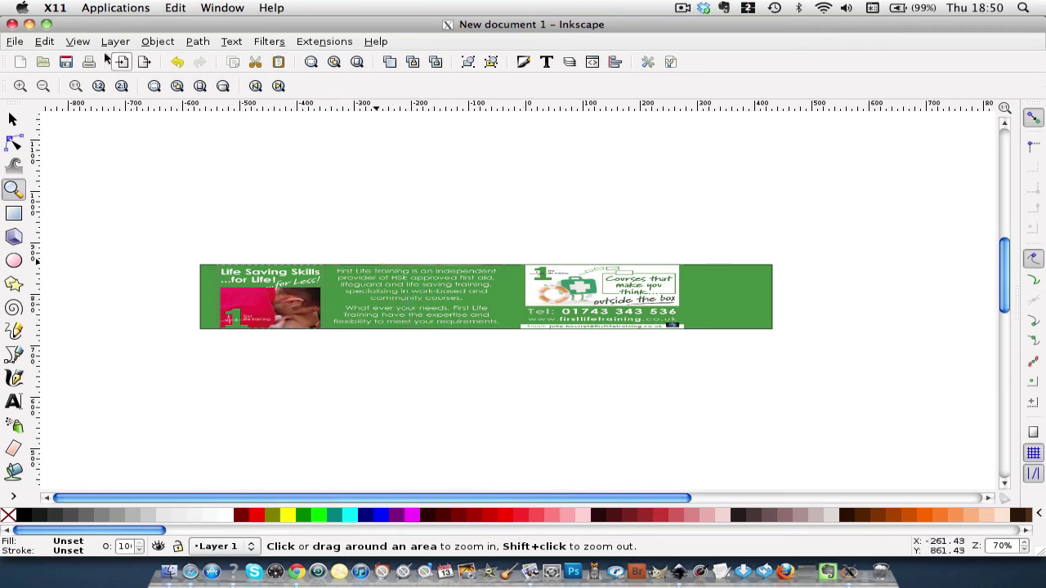
Step: Save the banner as 'Julies banner' in the Desktop's Current project folder
{"action": "key", "text": "ctrl+s"}
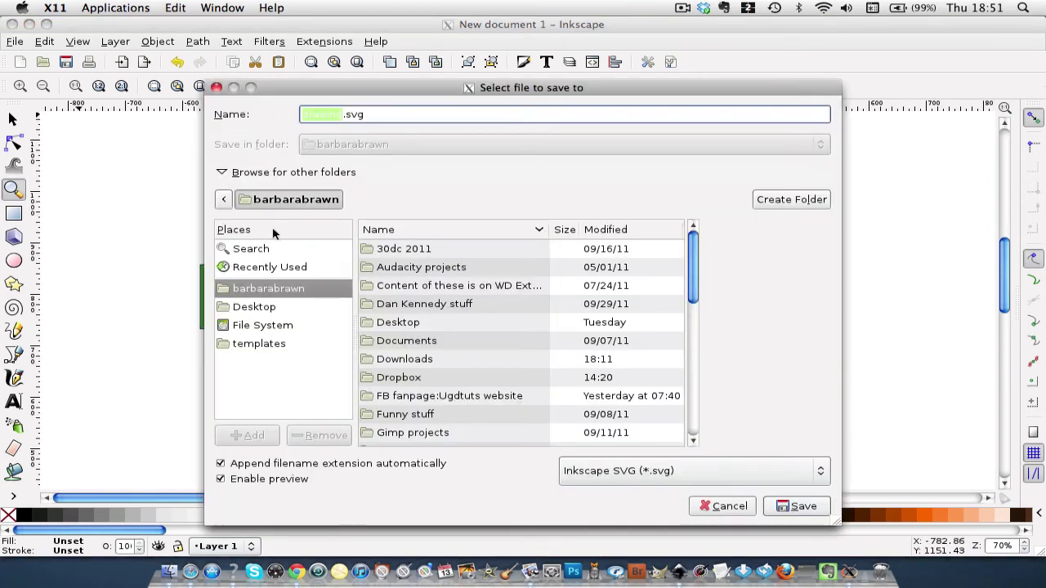
{"action": "type", "text": "Julies"}
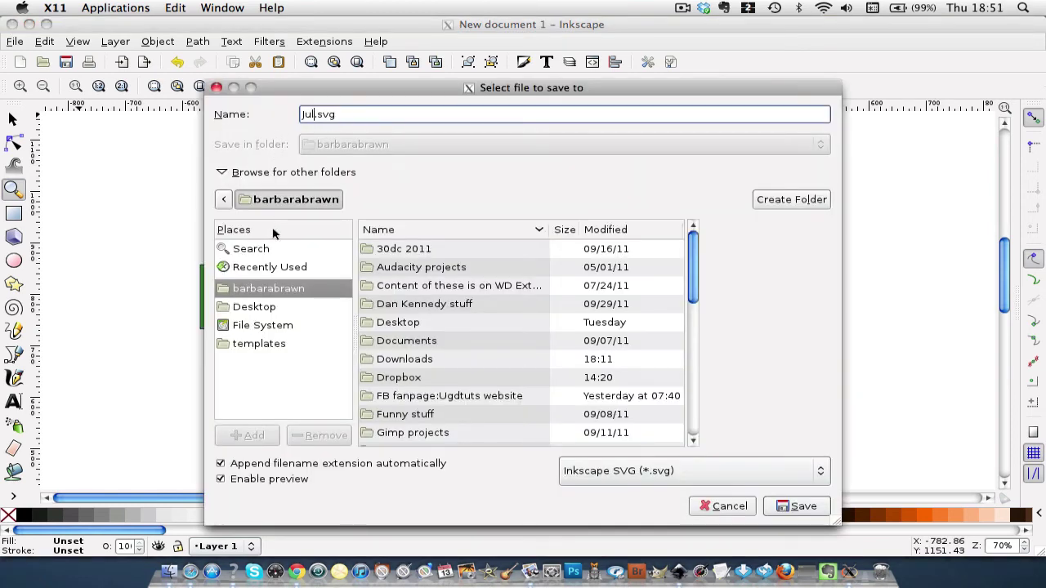
{"action": "type", "text": " banner"}
{"action": "left_click", "coordinate": [269, 307]}
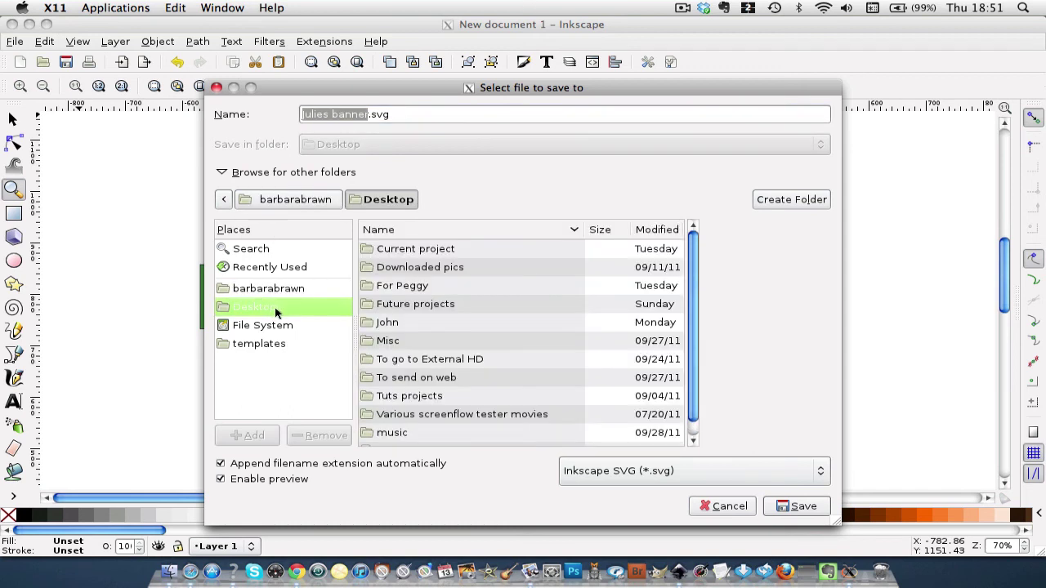
{"action": "left_click", "coordinate": [406, 252]}
{"action": "left_click", "coordinate": [796, 504]}
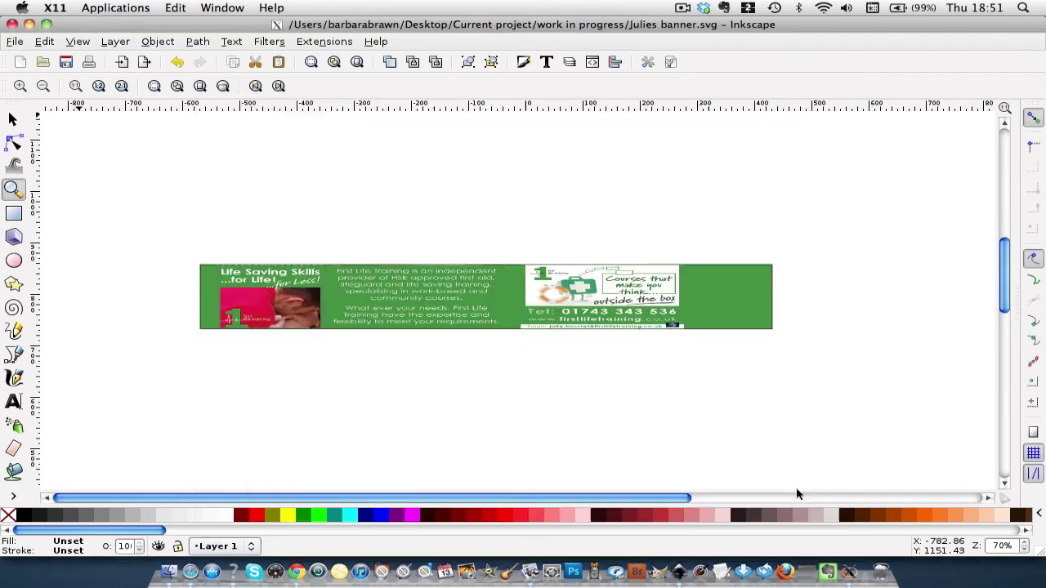